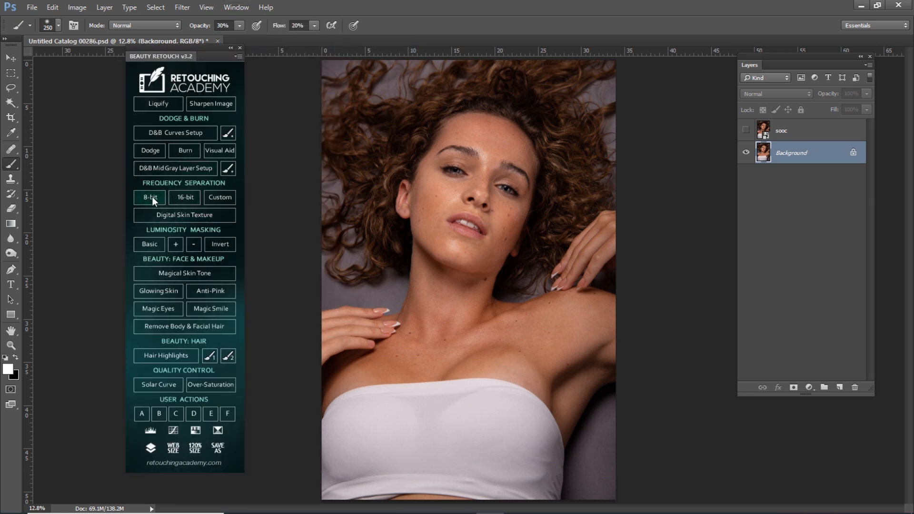
Run the 8-bit frequency separation action with a Gaussian Blur radius of 12 pixels for the low-frequency layer
left_click(156, 198)
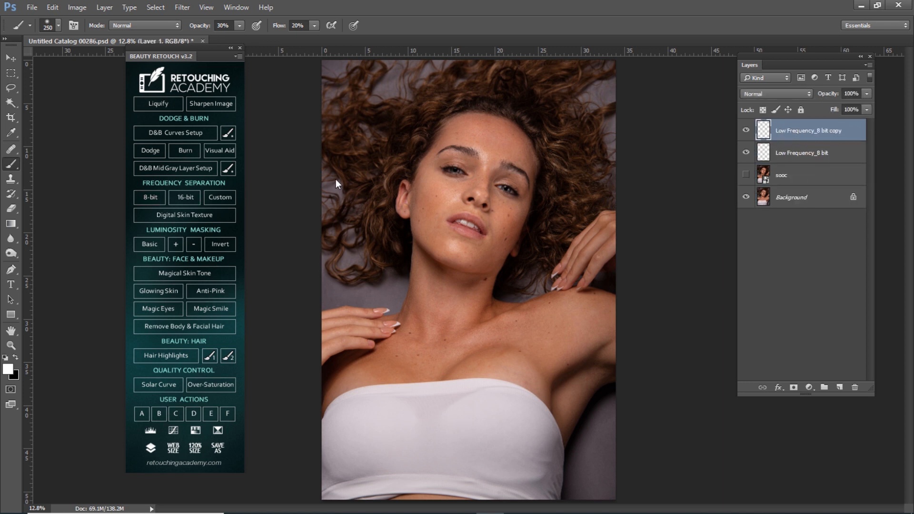
left_click(400, 245)
left_click(400, 245)
left_click(400, 245)
left_click(400, 245)
left_click_drag(430, 156, 449, 201)
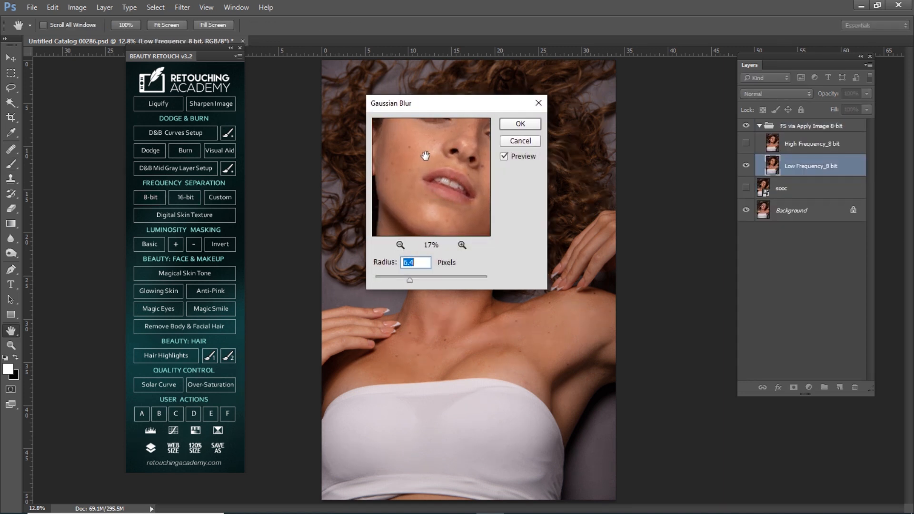
left_click(461, 245)
left_click(461, 245)
left_click(461, 245)
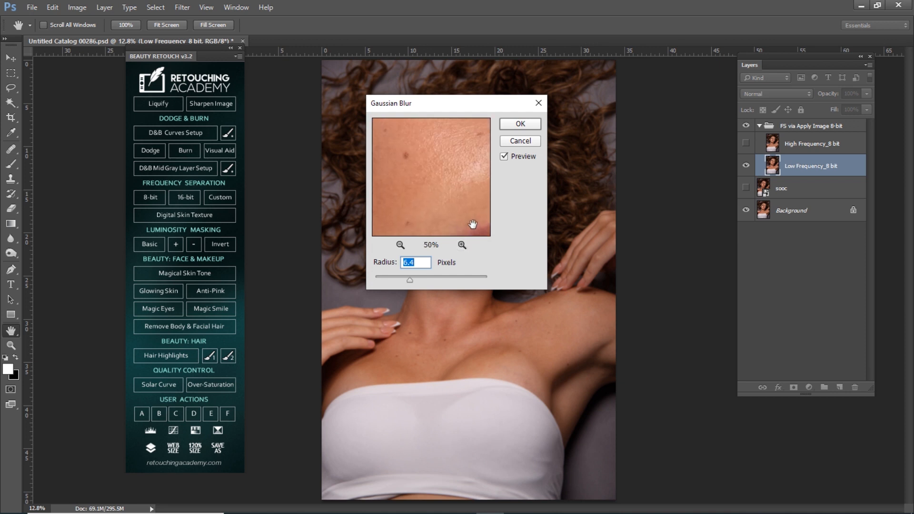
left_click(461, 245)
left_click_drag(450, 193, 419, 186)
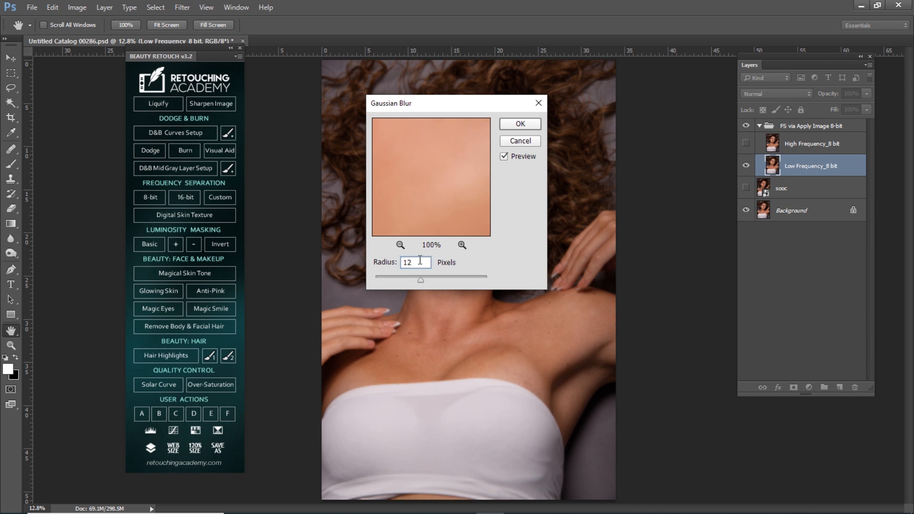
key("Return")
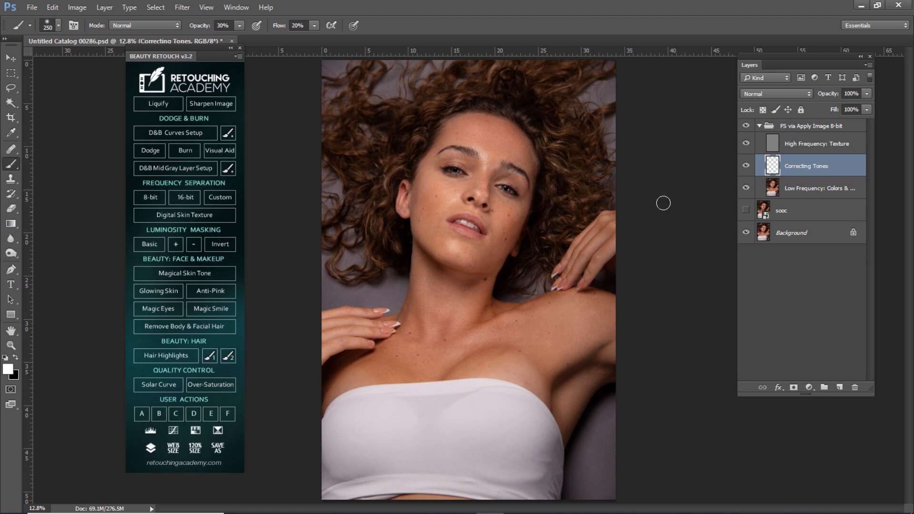
Hide the High Frequency: Texture and Correcting Tones layers and duplicate the Low Frequency: Colors & Tones layer
key("z")
left_click_drag(457, 179, 509, 205)
key("b")
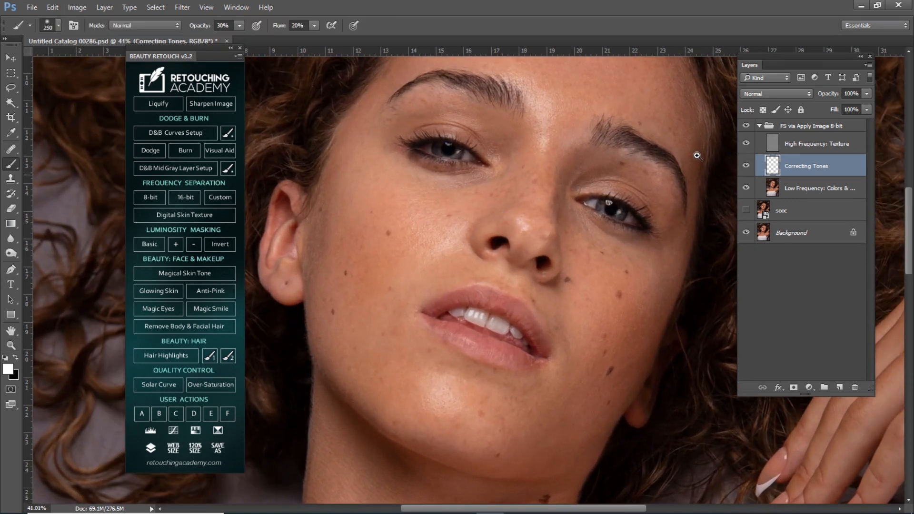
left_click(746, 144)
left_click_drag(595, 184, 573, 225)
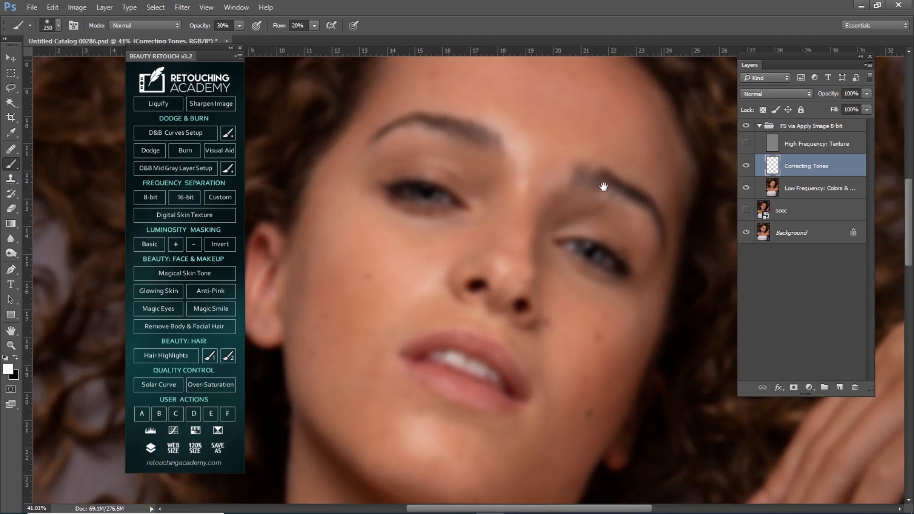
left_click(788, 189)
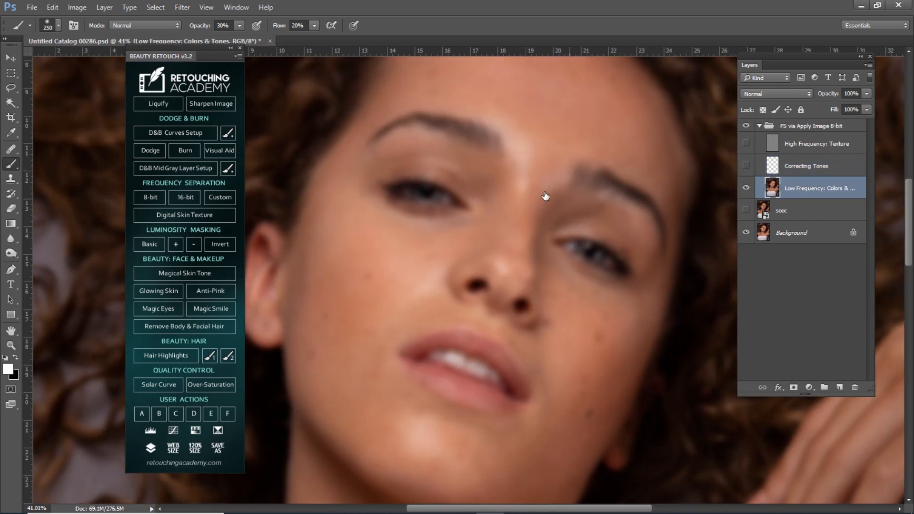
key("ctrl+j")
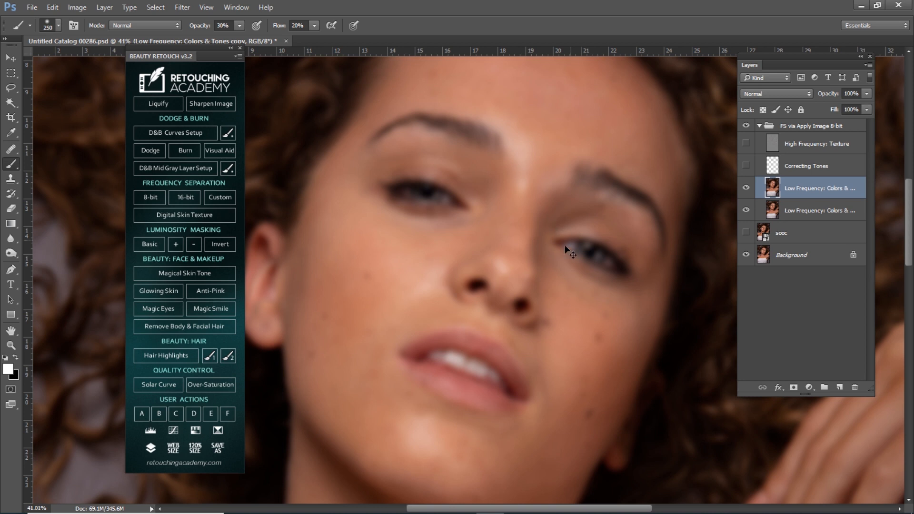
Switch to the Mixer Brush Tool and collapse the Beauty Retouch panel
left_click_drag(404, 249, 417, 268)
left_click_drag(520, 196, 495, 226)
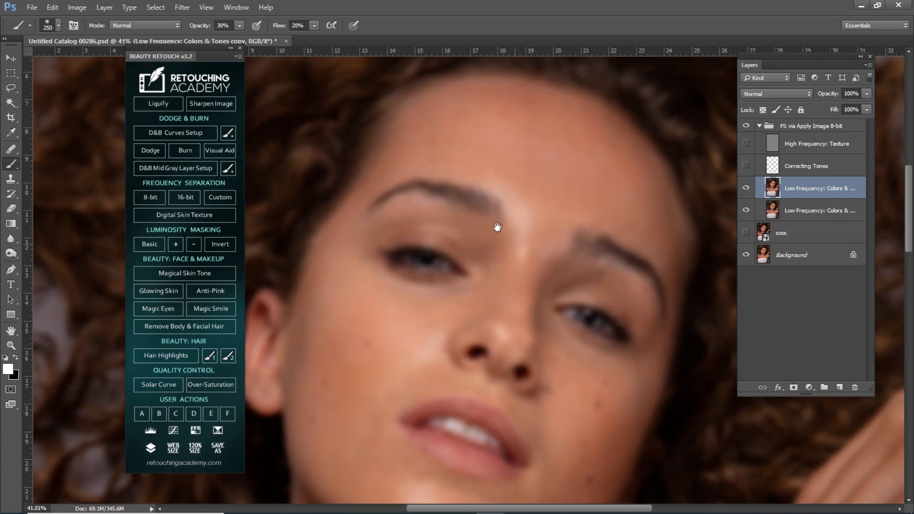
key("shift+b")
right_click(19, 164)
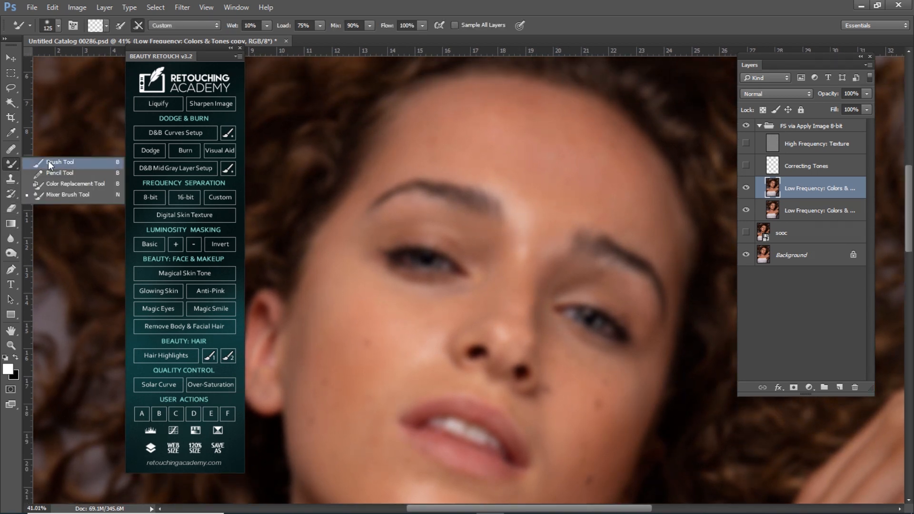
left_click(54, 196)
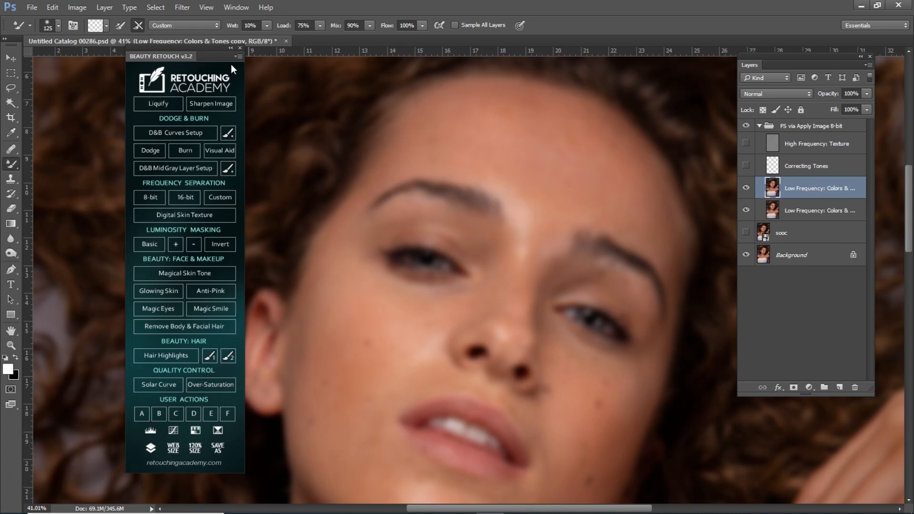
left_click(229, 48)
left_click_drag(395, 138, 341, 148)
Blend the forehead's skin tones on the low-frequency copy with the Mixer Brush, varying its size around 200 px
key("]")
key("]")
key("bracketright")
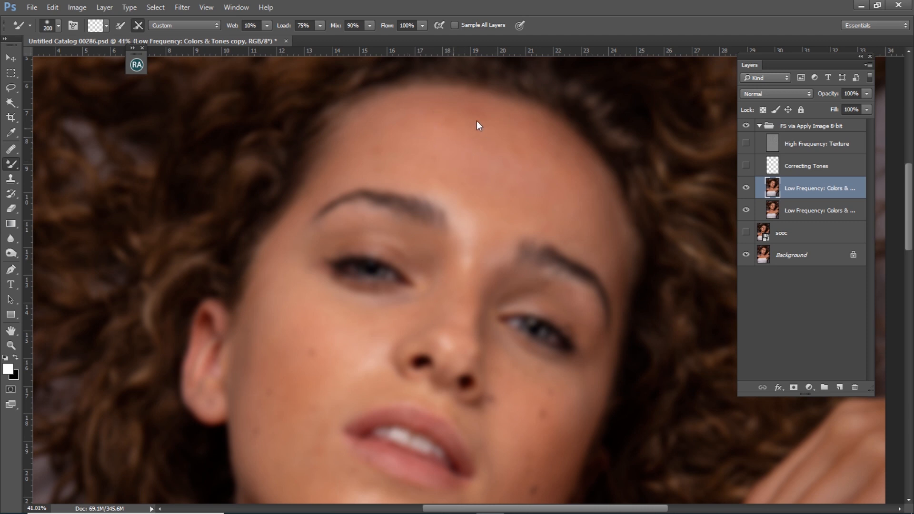
key("bracketleft")
key("bracketleft")
key("bracketleft")
key("bracketright")
key("bracketright")
key("bracketleft")
key("bracketright")
key("bracketleft")
key("bracketleft")
key("bracketright")
key("bracketright")
Blend the tones on the cheek and chin with the Mixer Brush at 150 to 175 px
left_click_drag(313, 385, 341, 320)
key("bracketleft")
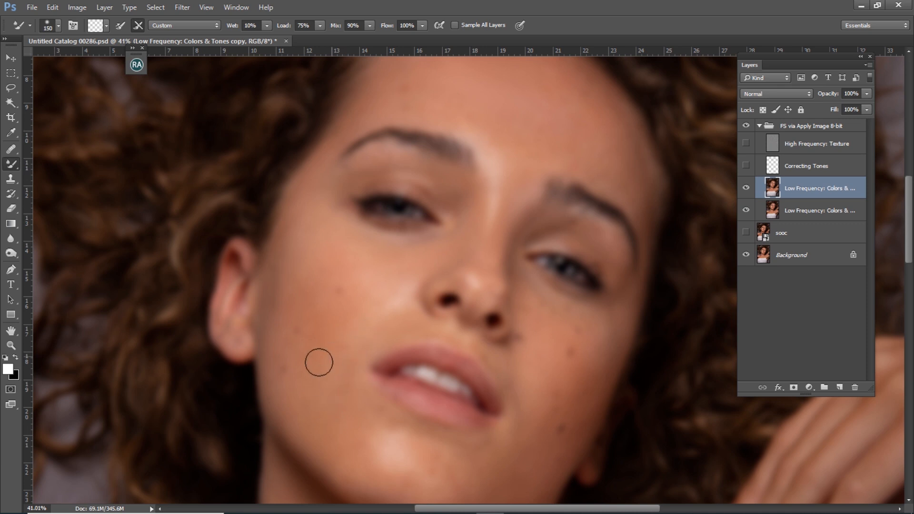
key("bracketright")
left_click_drag(404, 449, 409, 386)
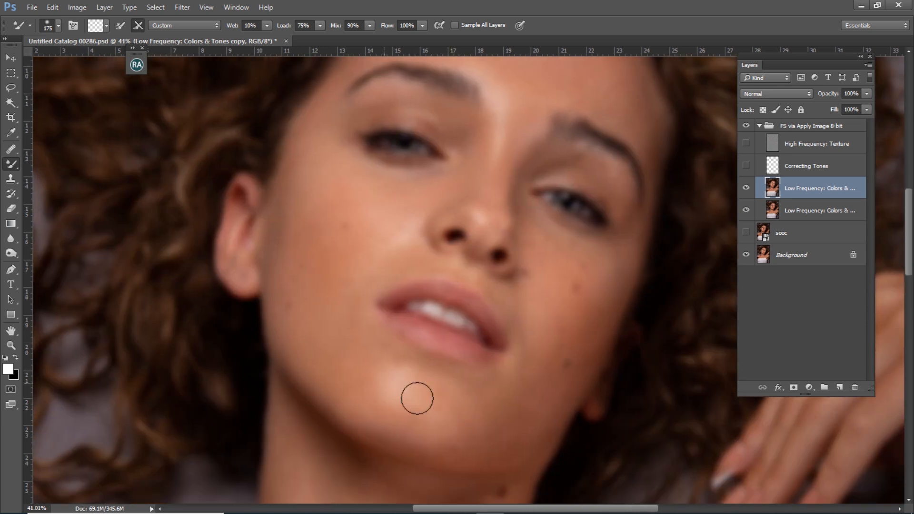
key("bracketleft")
key("bracketright")
Even out the tones around the nose with the Mixer Brush at 150 px
left_click_drag(346, 300, 352, 353)
key("bracketleft")
key("bracketleft")
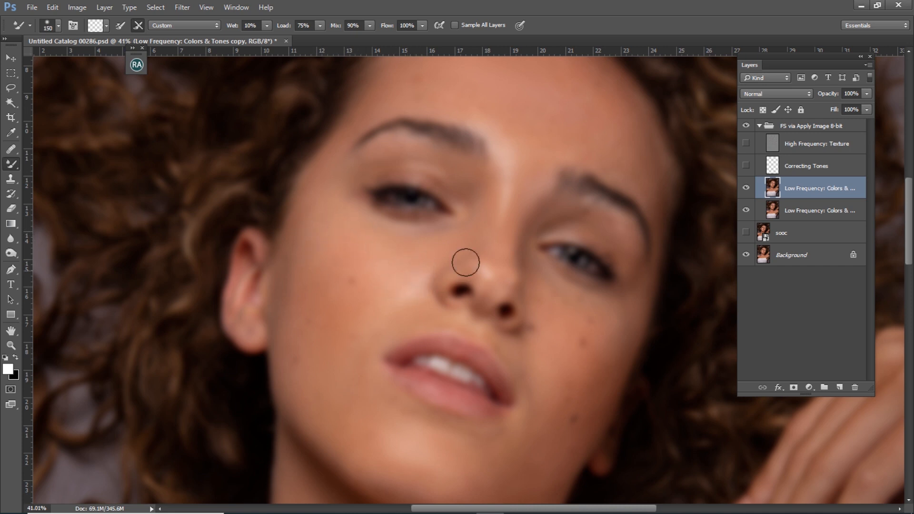
Refine the forehead tones again with the Mixer Brush at about 150 to 175 px
left_click_drag(465, 263, 471, 312)
key("bracketright")
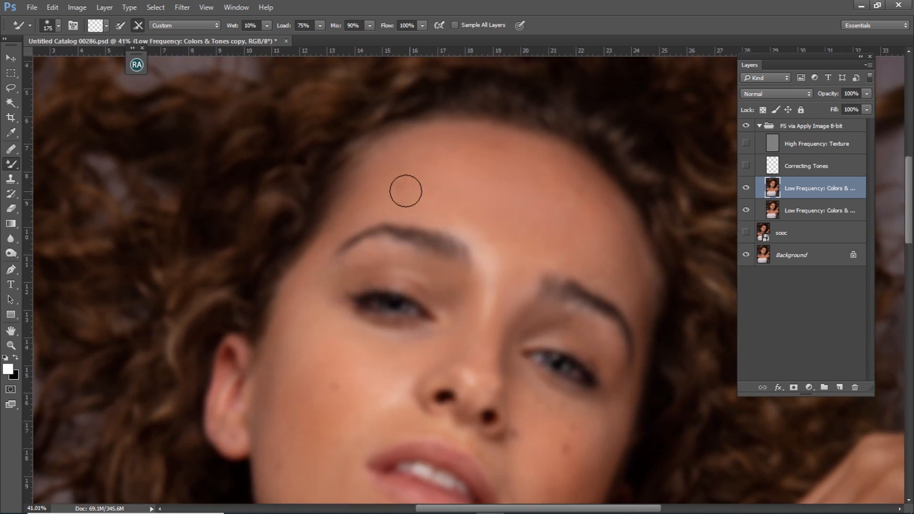
key("bracketleft")
key("bracketleft")
key("bracketleft")
key("bracketright")
key("bracketright")
key("bracketright")
key("bracketleft")
key("bracketleft")
key("bracketright")
Show the texture layer and compare the face with and without the blended low-frequency copy
left_click(746, 189)
left_click(746, 188)
left_click(746, 143)
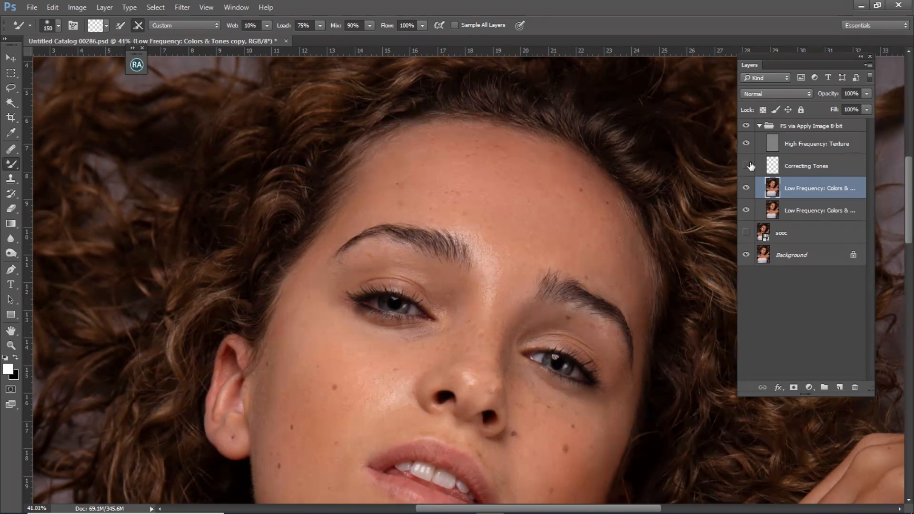
key("ctrl+minus")
left_click_drag(560, 292, 553, 247)
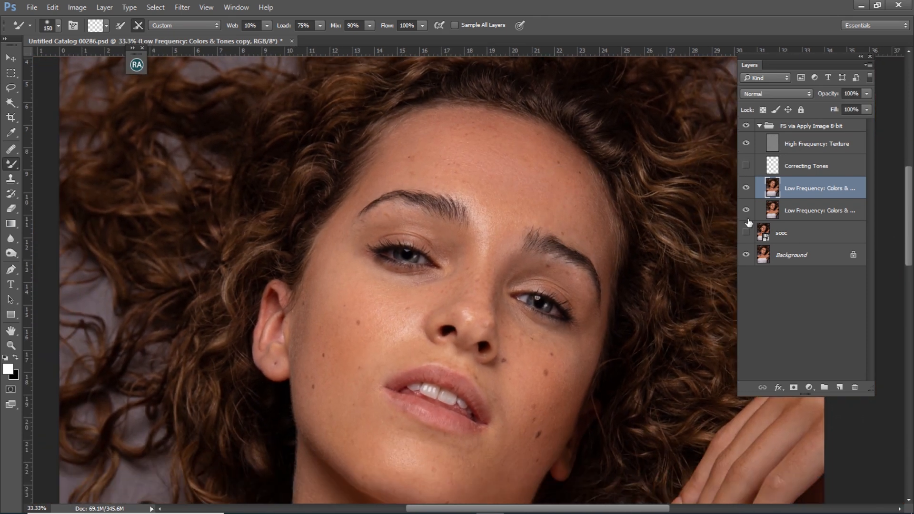
left_click(745, 189)
left_click(745, 189)
left_click(745, 189)
left_click(746, 189)
left_click(746, 190)
left_click(745, 190)
left_click(745, 190)
Blend the tones around the nose bridge at 125 px with the texture layer hidden, and show the texture again
left_click(745, 143)
scroll(514, 238, "down", 3)
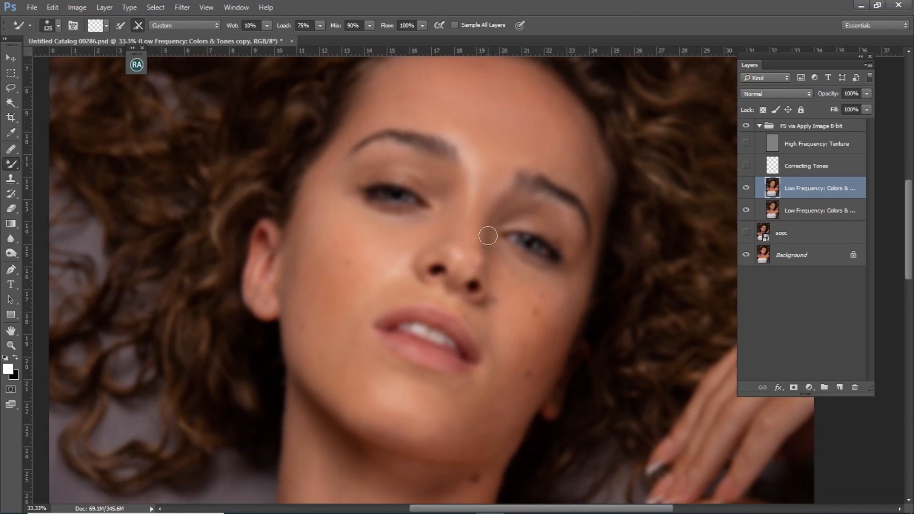
key("ctrl+space")
mouse_move(479, 242)
left_mouse_down()
mouse_move(490, 266)
mouse_move(481, 273)
left_mouse_up()
key("space")
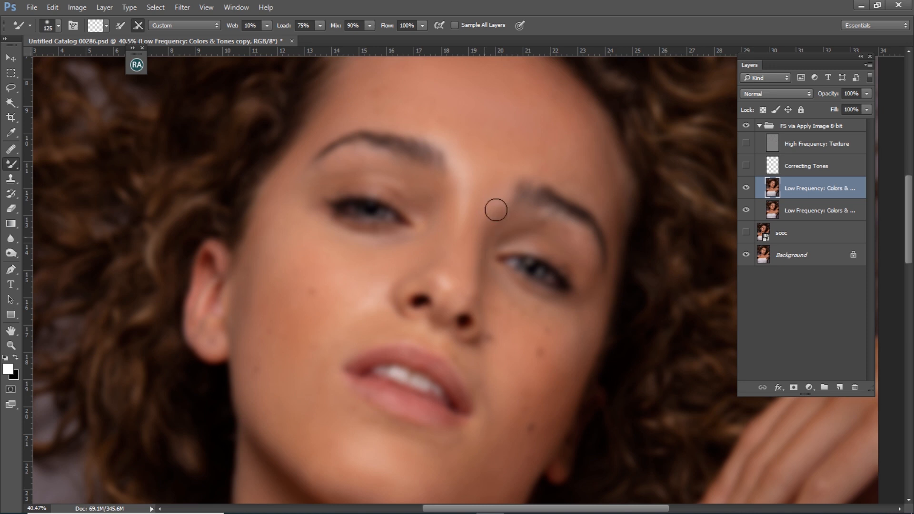
left_click(746, 143)
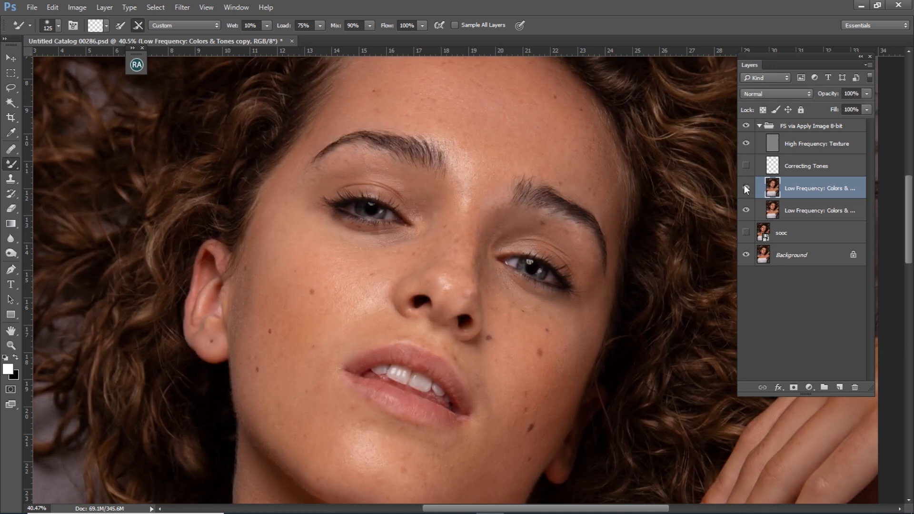
Hide the texture layer and blend the skin tones around the mouth and lower face with a small Mixer Brush
left_click(745, 144)
scroll(556, 350, "down", 3)
key("bracketright")
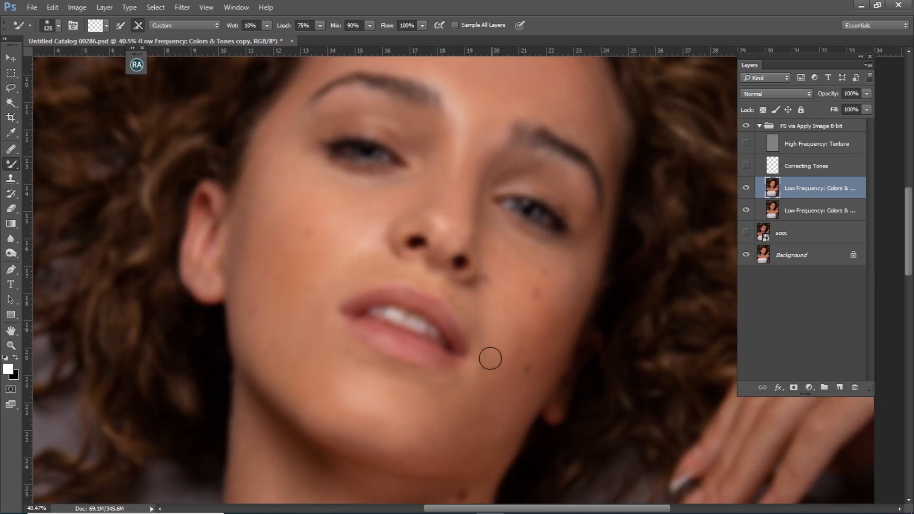
key("bracketleft")
key("bracketright")
key("bracketright")
Blend the neck's skin tones with the Mixer Brush, enlarging it to as much as 500 px
left_click_drag(433, 377, 465, 314)
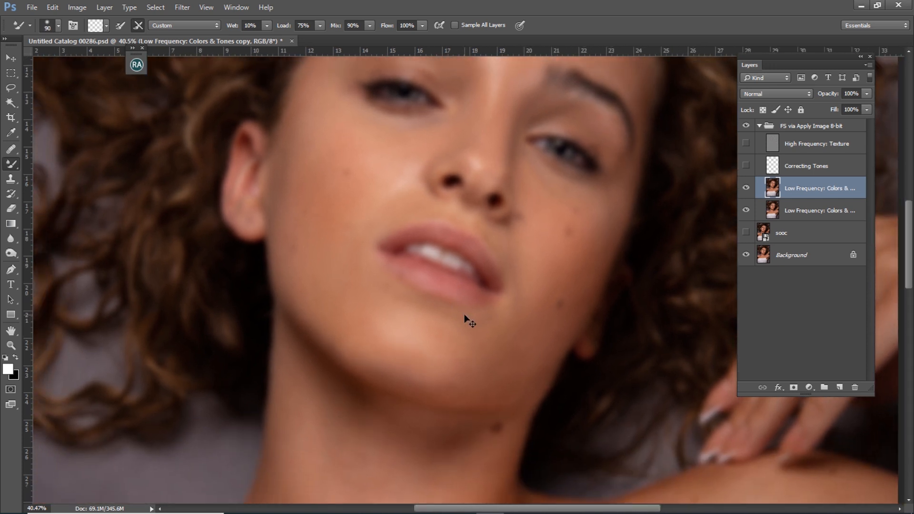
key("ctrl+minus")
key("ctrl+minus")
left_click_drag(451, 350, 439, 319)
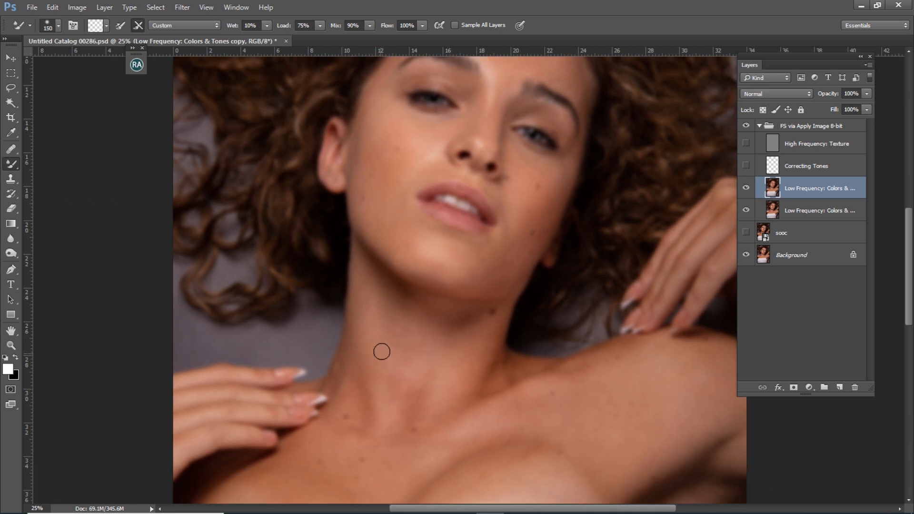
key("bracketright")
key("bracketright")
key("bracketright")
key("bracketright")
key("bracketright")
left_click_drag(393, 395, 416, 324)
key("bracketleft")
key("bracketright")
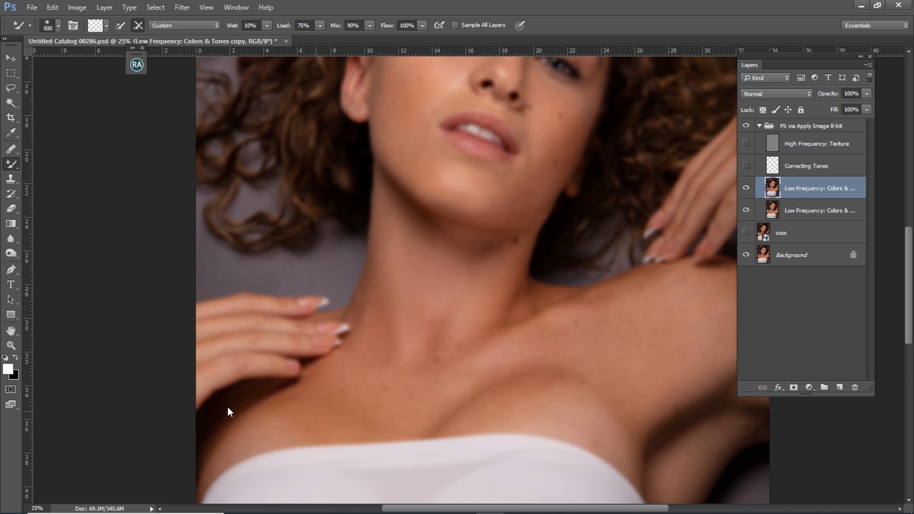
Smooth the tones across the upper chest with the Mixer Brush reduced to 300 px
key("bracketleft")
key("bracketleft")
key("bracketleft")
key("bracketleft")
key("bracketleft")
key("bracketleft")
key("bracketleft")
key("bracketleft")
key("bracketleft")
key("bracketleft")
left_click_drag(337, 417, 351, 370)
key("bracketright")
key("bracketright")
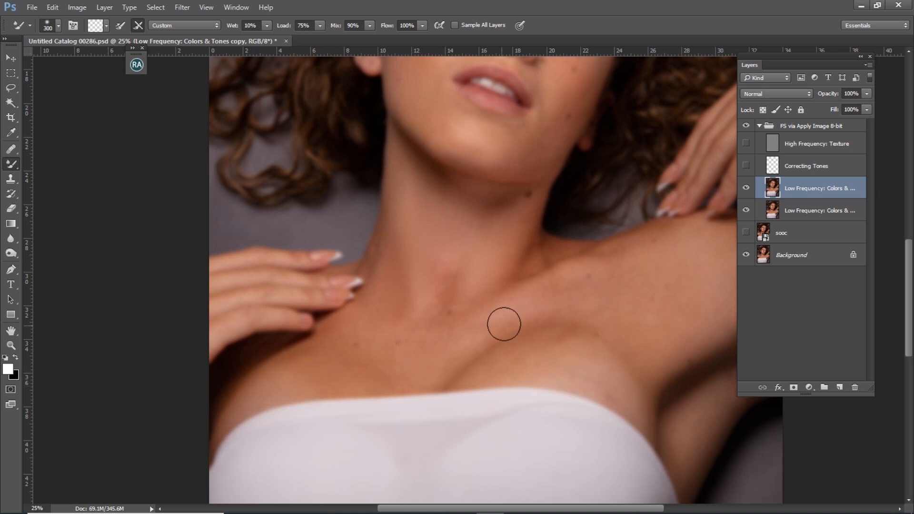
Blend the tones across the collarbone and raised shoulder with the Mixer Brush at 400 px
left_click_drag(538, 325, 517, 328)
key("bracketright")
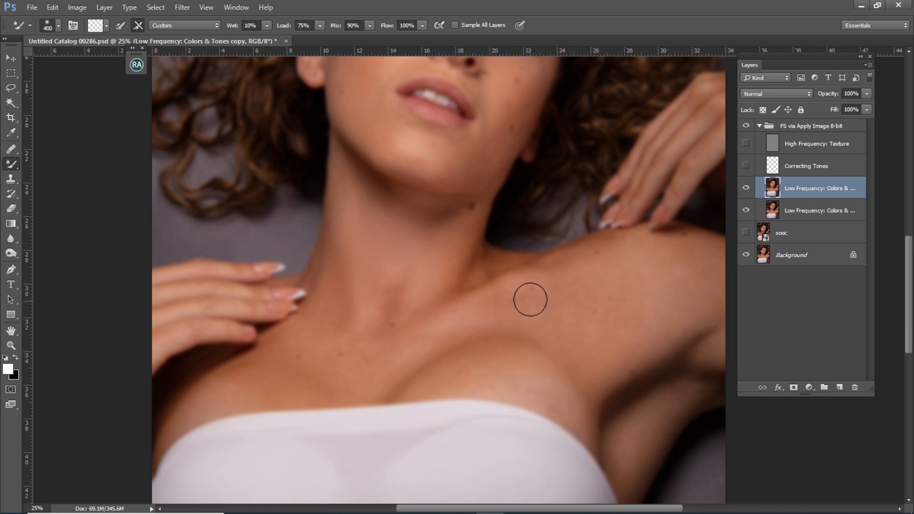
key("bracketleft")
key("bracketright")
left_click_drag(589, 306, 500, 290)
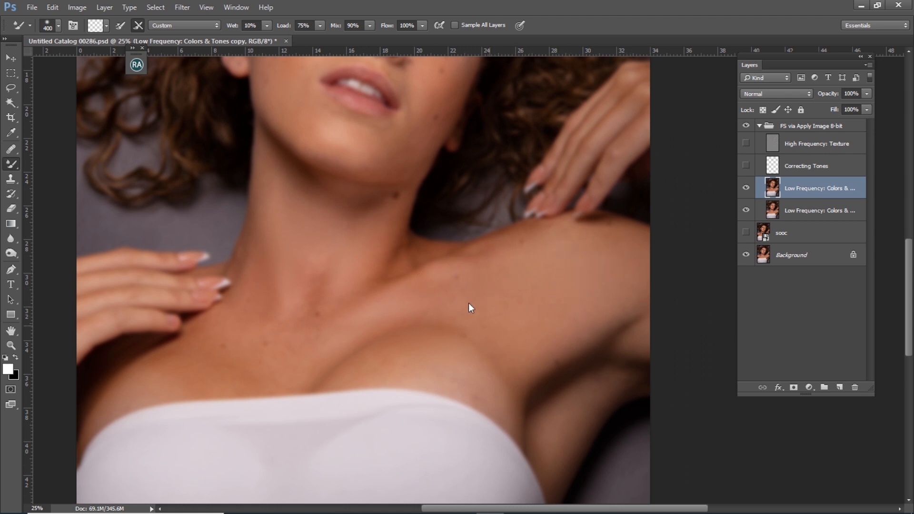
Return to the face and refine the cheek tones with the Mixer Brush at about 125 to 200 px
left_click_drag(384, 283, 433, 352)
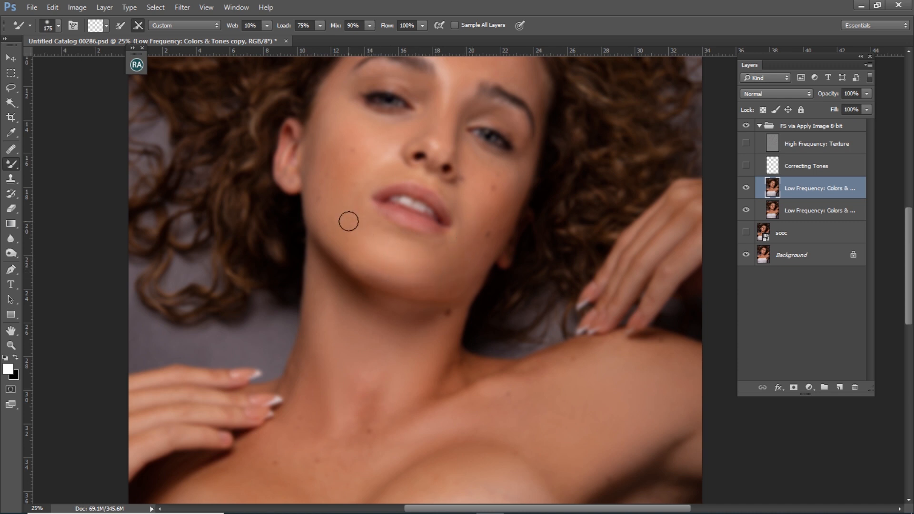
left_click_drag(349, 199, 346, 272)
left_click_drag(337, 232, 347, 227)
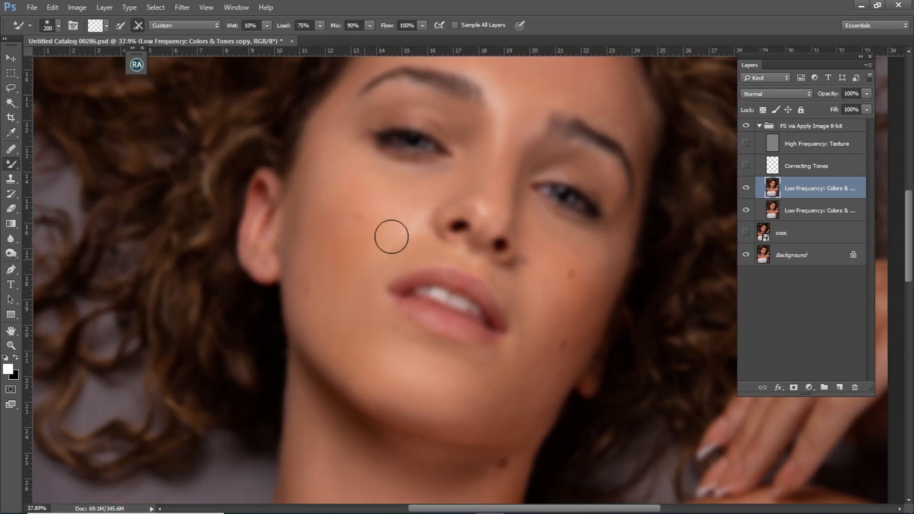
scroll(327, 253, "up", 3)
key("bracketleft")
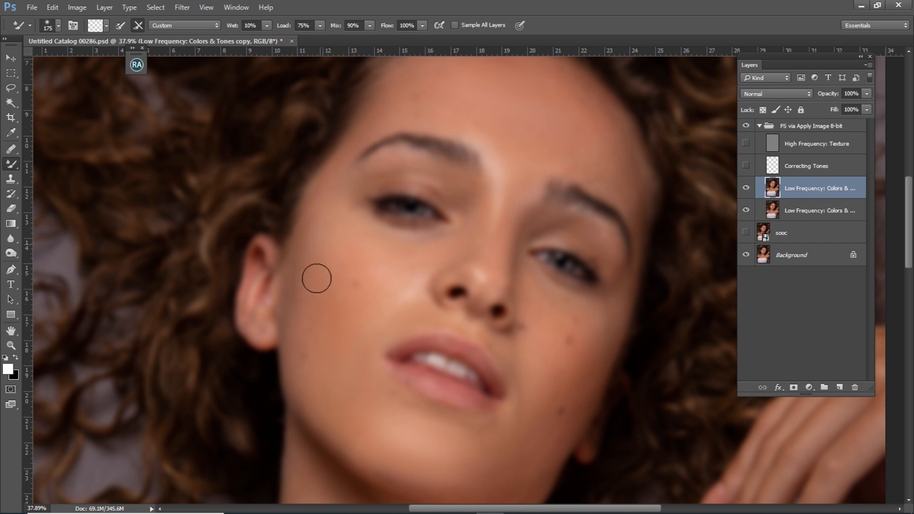
key("bracketleft")
Show the High Frequency: Texture layer and move the collapsed FS via Apply Image 8-bit group below the sooc layer
left_click(746, 144)
key("ctrl+minus")
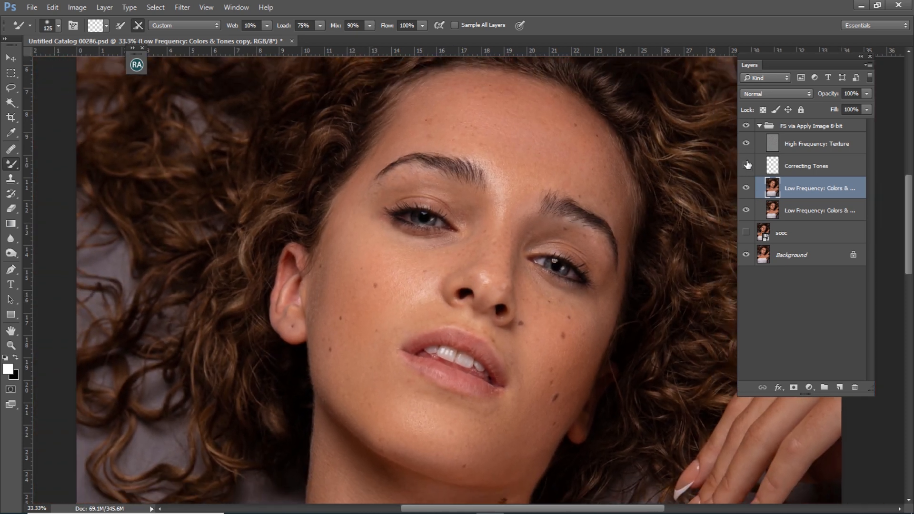
key("ctrl+minus")
key("ctrl+minus")
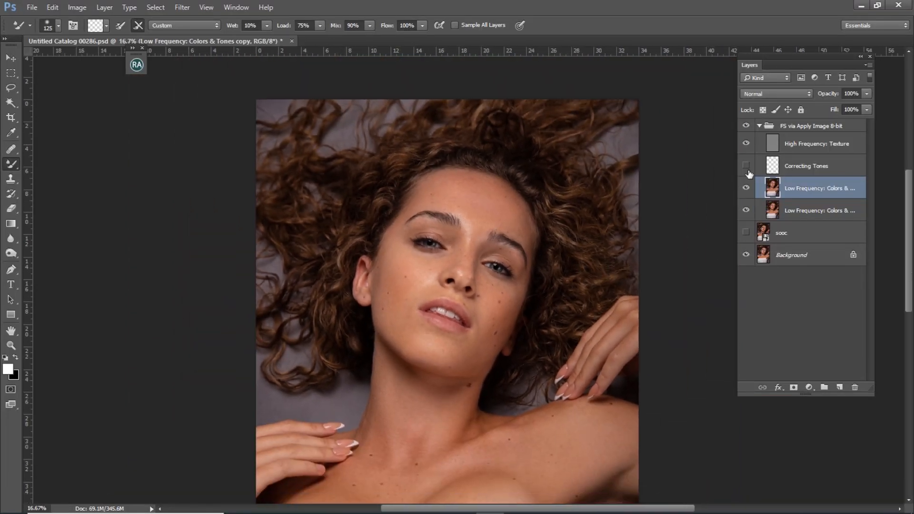
left_click(760, 126)
key("ctrl+bracketleft")
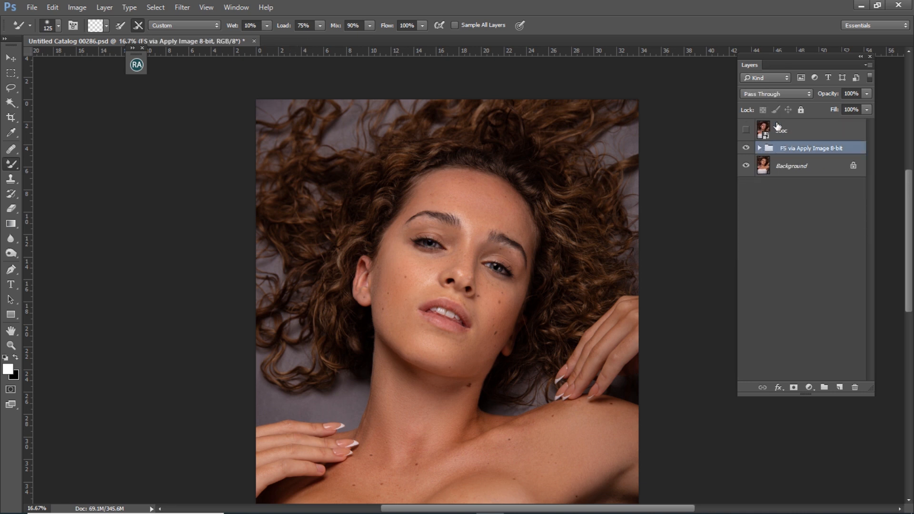
Compare the retouch against the sooc layer, expand the FS via Apply Image 8-bit group and select its High Frequency: Texture layer
left_click(749, 131)
left_click(749, 130)
left_click(749, 130)
left_click(746, 130)
left_click(760, 148)
left_click(816, 166)
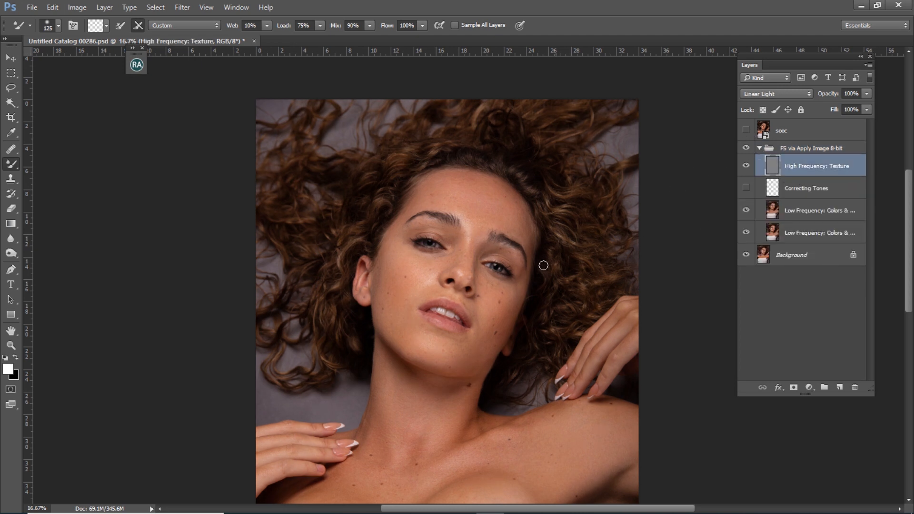
Compare the face close up with and without the Mixer Brush work on the Low Frequency: Colors & Tones copy layer
key("z")
left_click_drag(460, 285, 505, 321)
left_click_drag(495, 286, 517, 264)
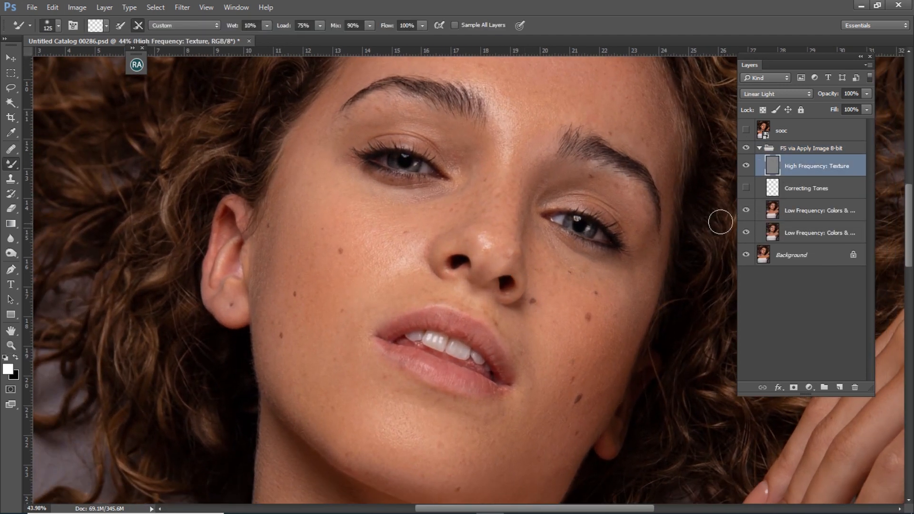
left_click(745, 211)
left_click(745, 211)
left_click(745, 211)
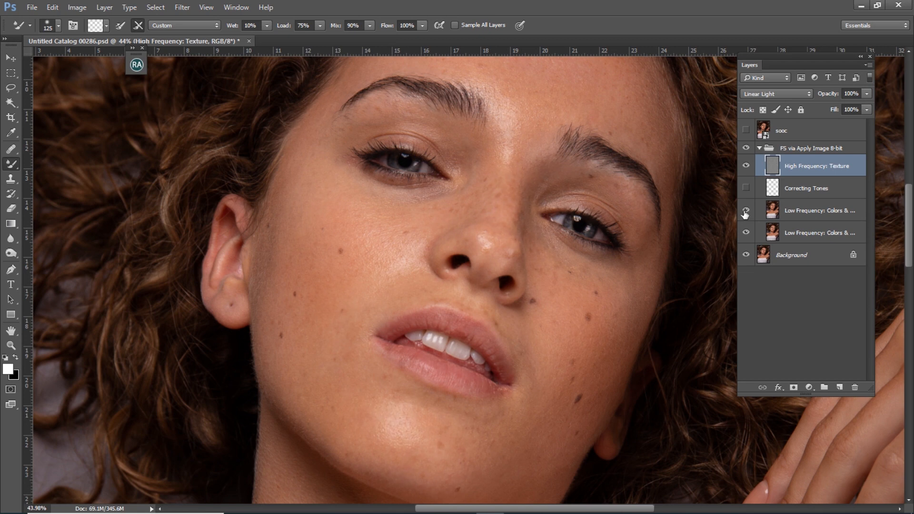
left_click(777, 210)
left_click(745, 210)
left_click(745, 209)
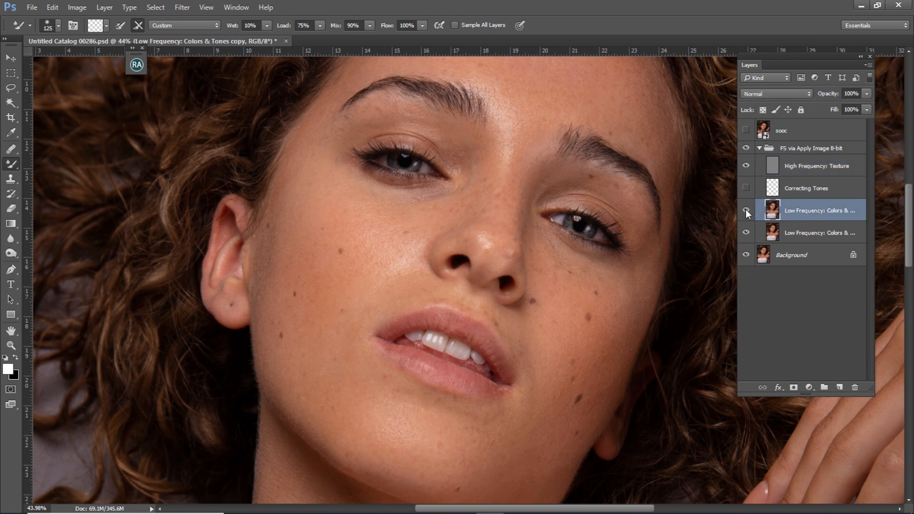
left_click_drag(609, 207, 588, 254)
left_click(745, 212)
left_click(745, 212)
Hide the Low Frequency: Colors & Tones copy and High Frequency: Texture layers, and select and show the Correcting Tones layer
left_click(746, 213)
left_click(780, 188)
left_click(746, 167)
left_click(745, 188)
left_click_drag(597, 204, 595, 239)
Set the Eyedropper's sample size to 5 by 5 Average for picking skin tones from the face
left_click(15, 128)
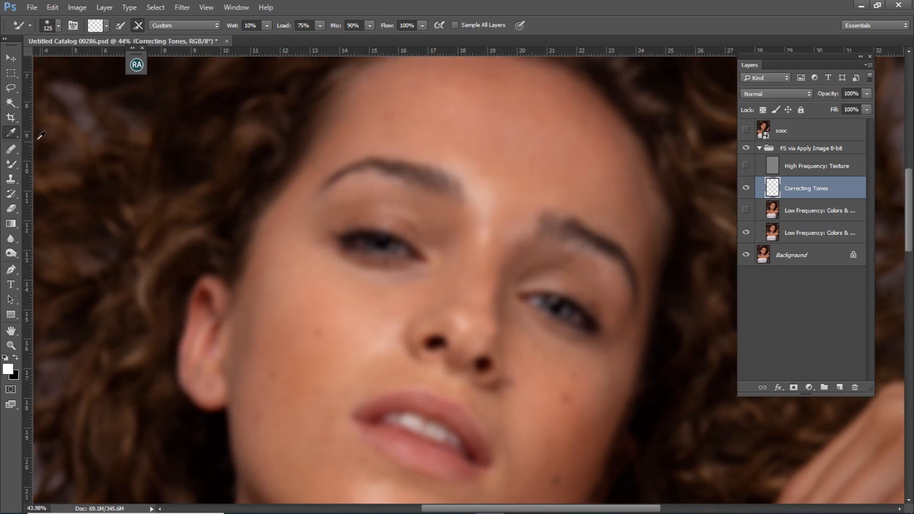
left_click_drag(14, 135, 44, 134)
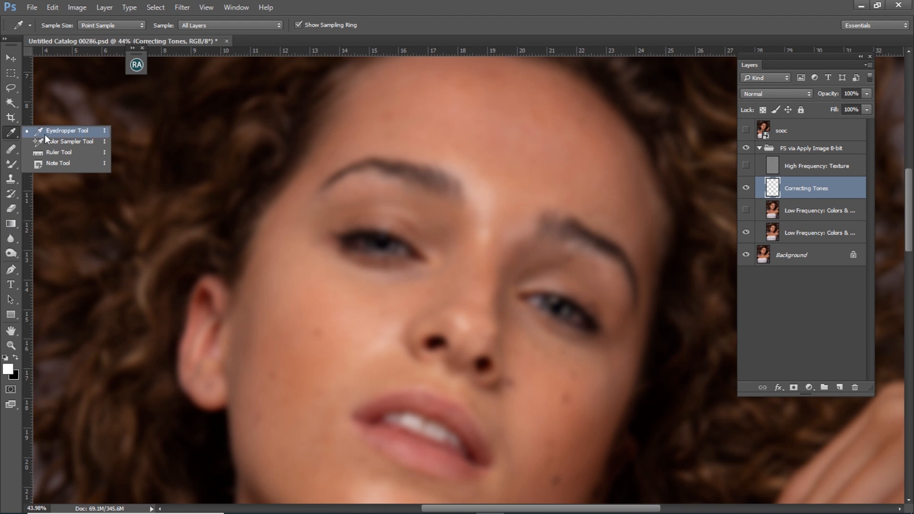
left_click(122, 26)
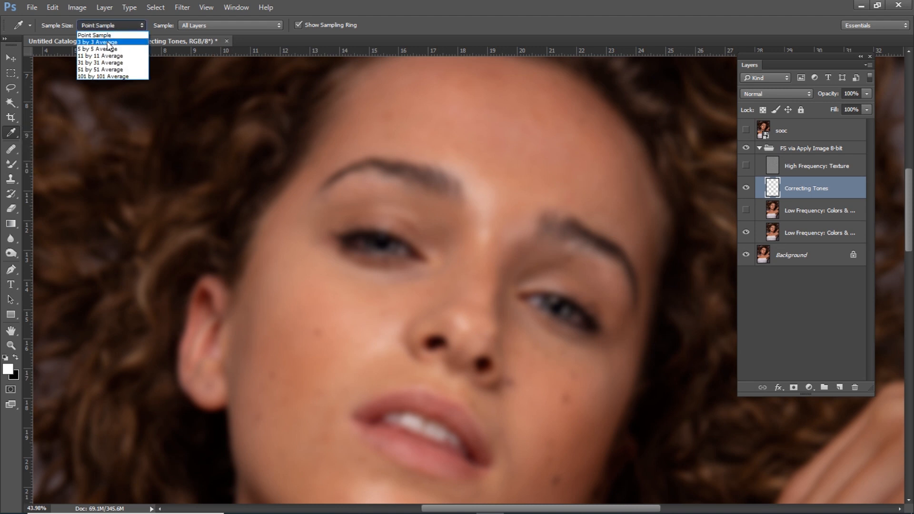
left_click(110, 50)
left_click_drag(496, 190, 470, 216)
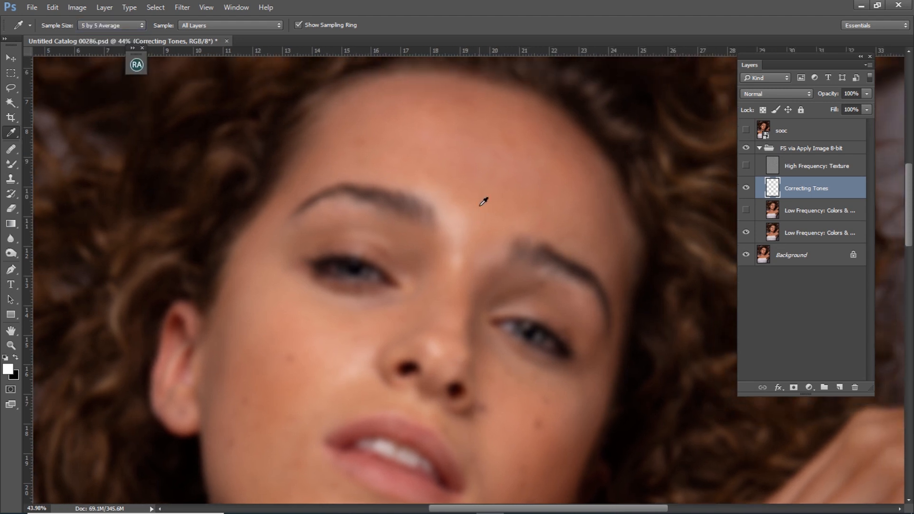
Paint the sampled skin tone over the brightly lit cheek with the Brush at 12% opacity, 30% flow and about 200 px
left_click_drag(409, 285, 473, 231)
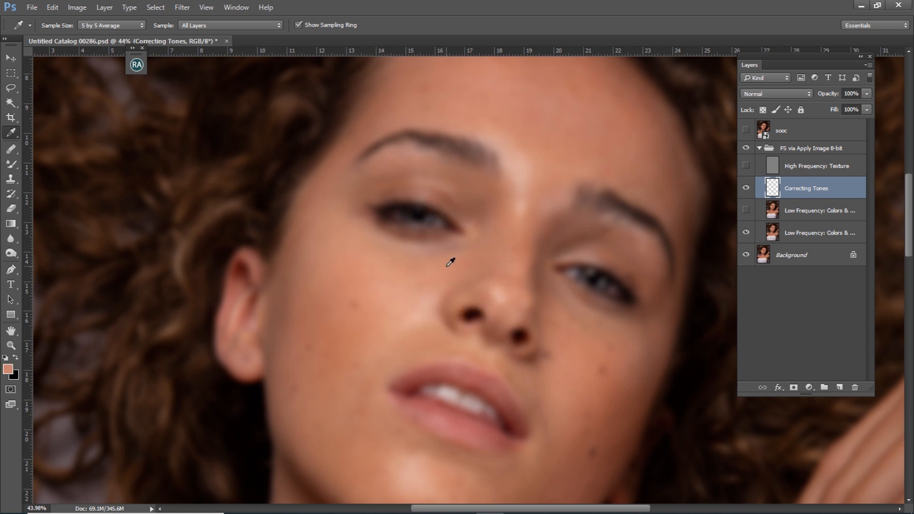
key("b")
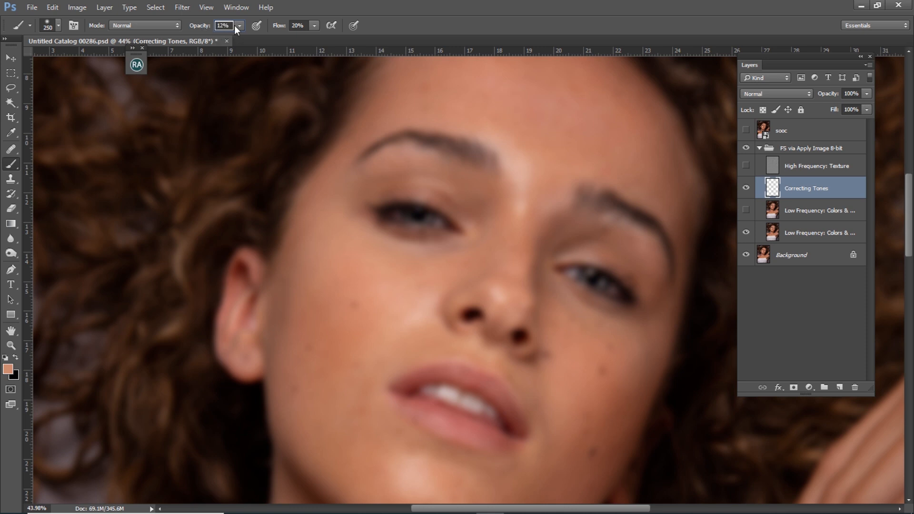
left_click(285, 25)
key("bracketleft")
key("bracketleft")
key("bracketleft")
key("bracketleft")
key("bracketleft")
key("bracketright")
key("bracketleft")
key("bracketright")
key("bracketright")
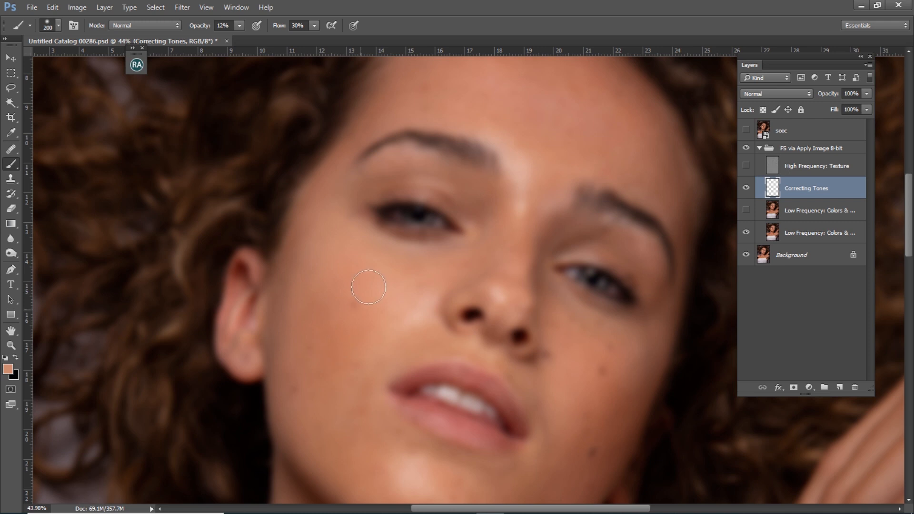
Sample nearby skin tones and paint over the uneven tones between the eyebrows and along the nose with a 150 px brush
key("bracketleft")
key("bracketleft")
key("bracketleft")
key("i")
scroll(542, 193, "up", 1)
left_click(546, 188)
key("b")
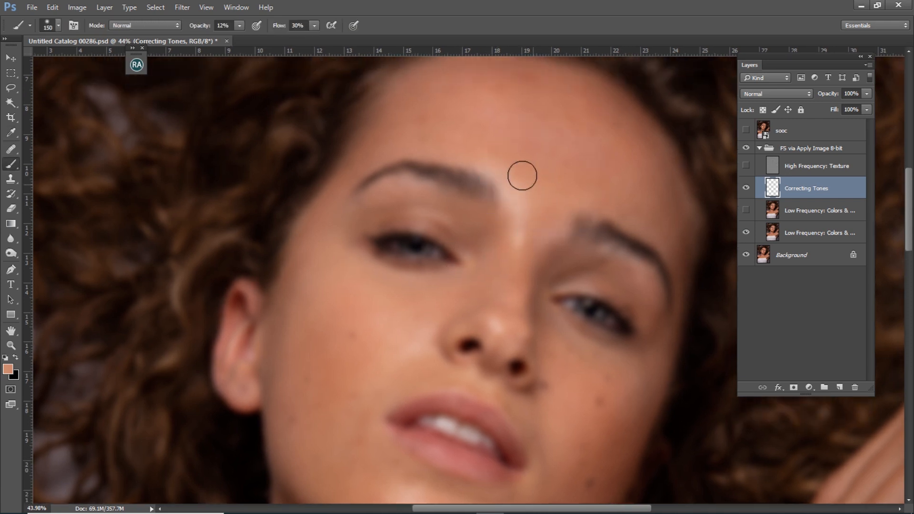
left_click(507, 267, "alt")
left_click(509, 191, "alt")
left_click(497, 318, "alt")
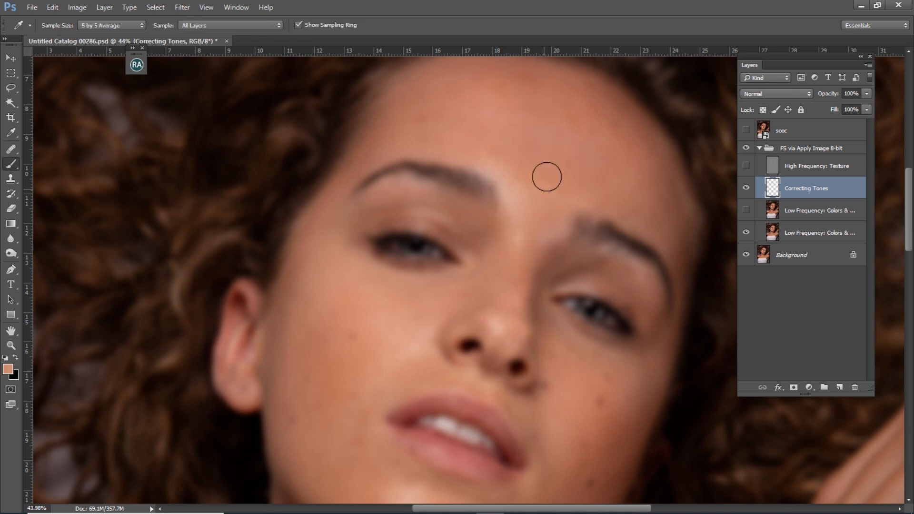
Even out the blotchy tones across the forehead with the sampled skin colour and a 150 to 200 px brush
left_click_drag(553, 171, 555, 216)
left_click(553, 220, "alt")
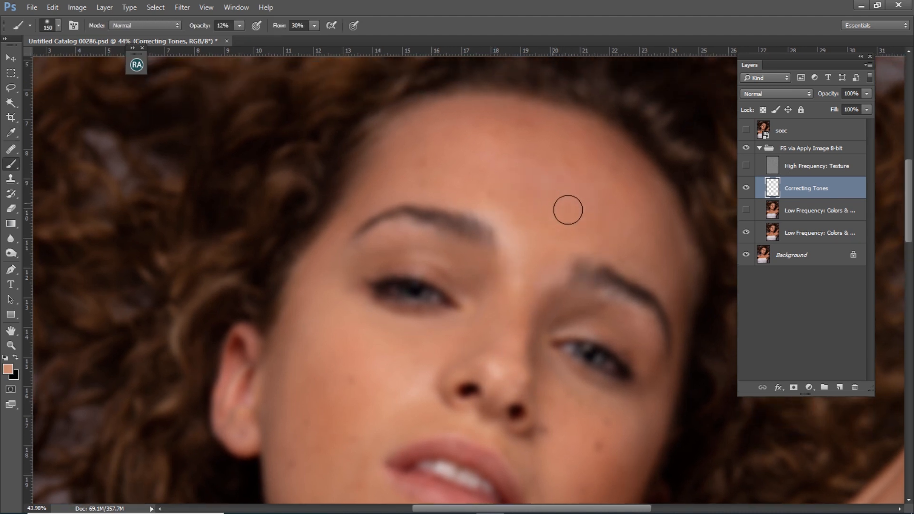
key("bracketright")
key("bracketright")
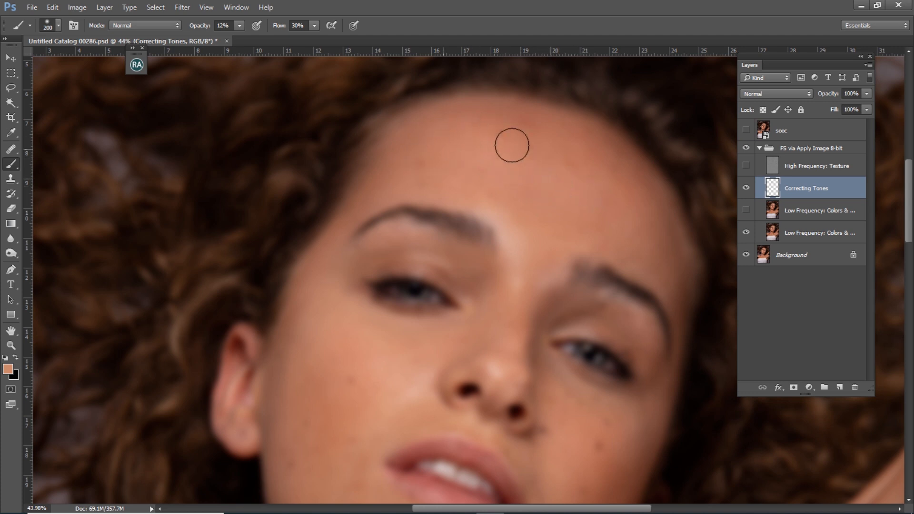
key("bracketleft")
key("bracketleft")
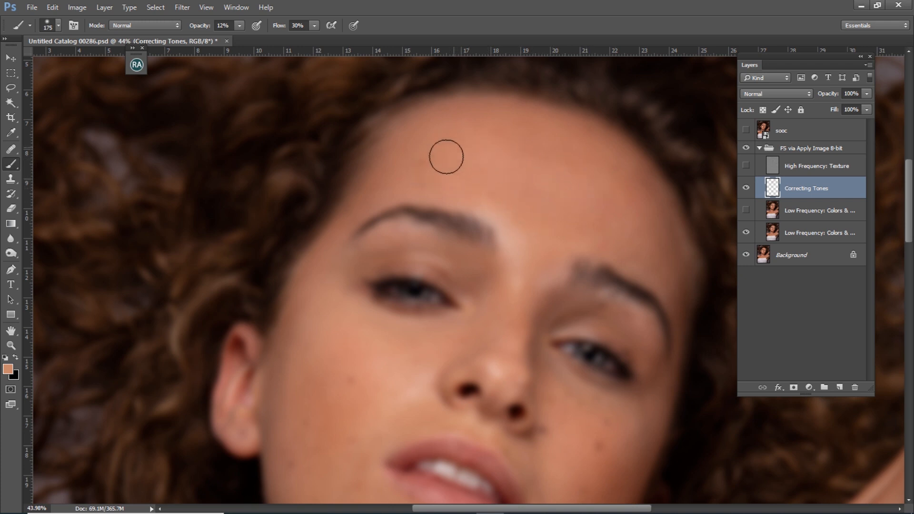
key("bracketleft")
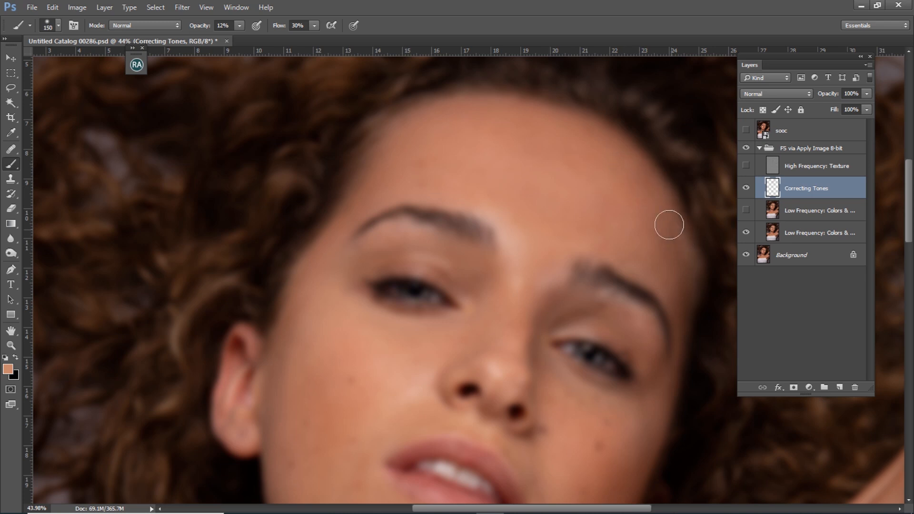
Compare the face with and without the Correcting Tones layer and check it with the High Frequency: Texture layer shown
left_click(746, 187)
left_click(745, 187)
left_click(745, 188)
left_click(746, 188)
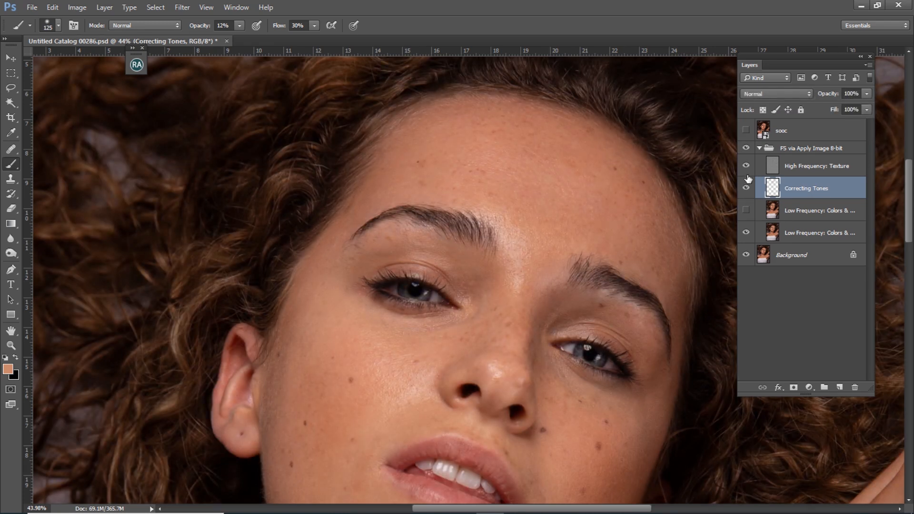
left_click(745, 167)
Sample the darker skin tone near the temple and paint the shaded edge of the forehead at about 125 px
left_click_drag(664, 245, 629, 218)
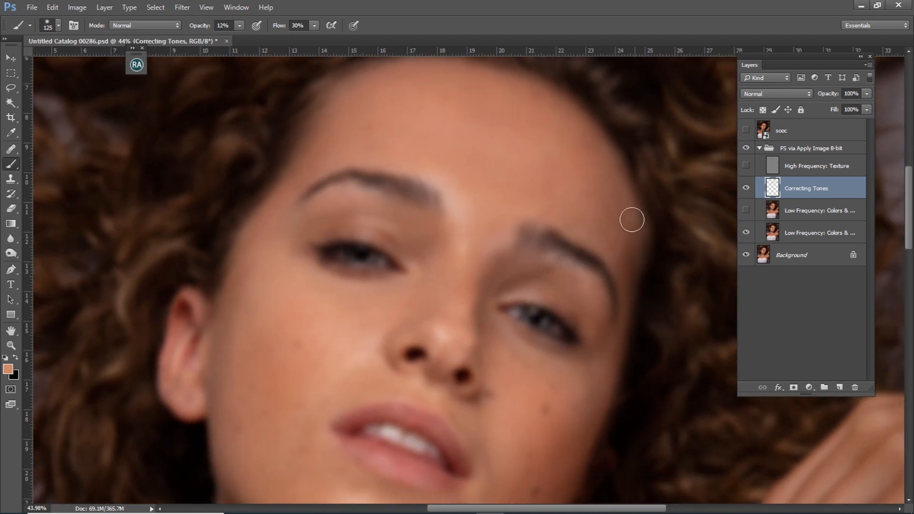
left_click(615, 212, "alt")
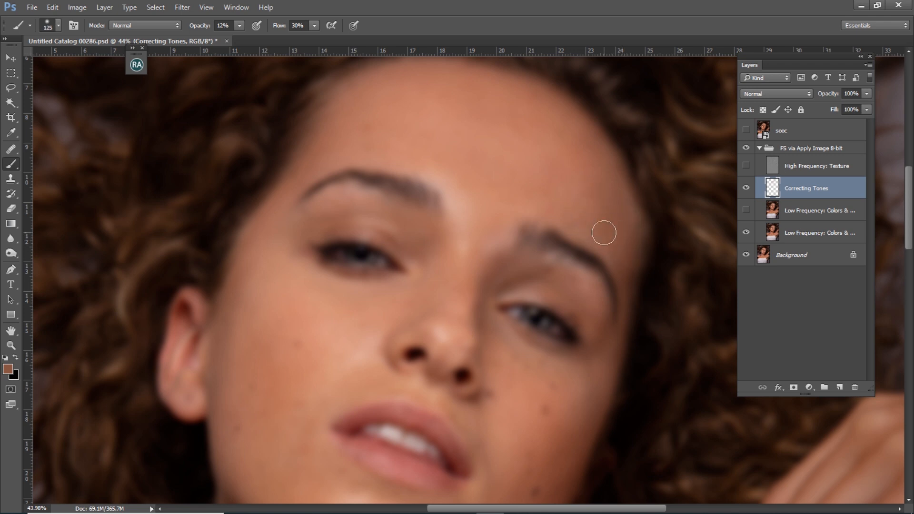
key("bracketright")
key("bracketleft")
key("bracketleft")
key("bracketleft")
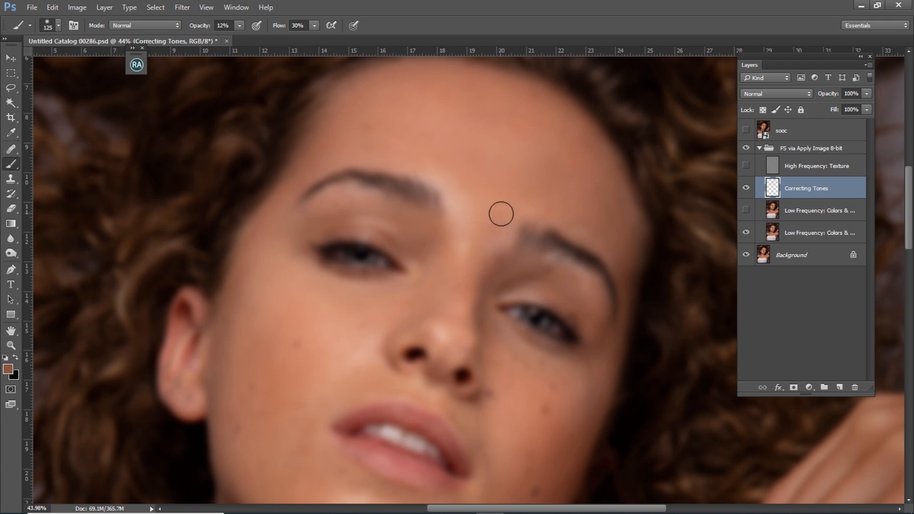
Resample skin tones around the brows and nose, and blend the area between the eyebrows and nose bridge at 125 px
left_click(490, 210, "alt")
left_click(493, 264, "alt")
left_click(471, 276, "alt")
left_click(489, 190, "alt")
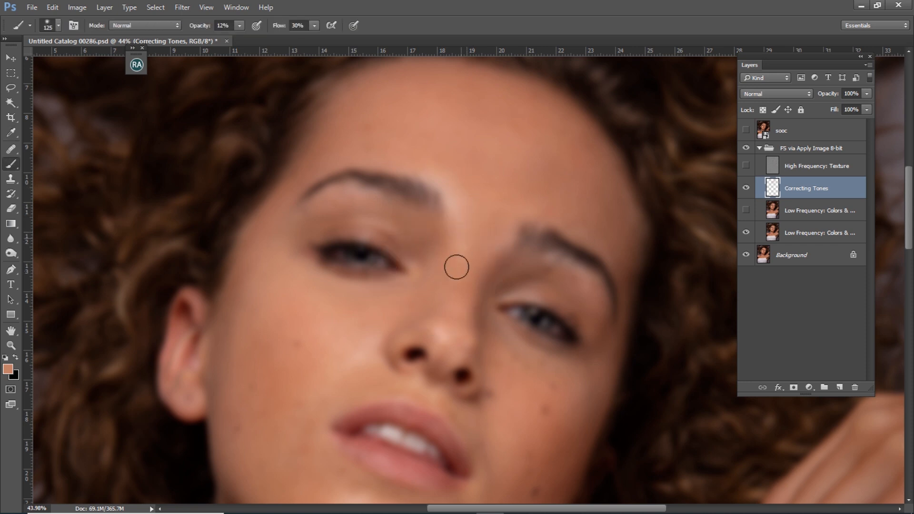
key("alt")
key("alt")
key("space")
Sample the lit cheek's tone and even out the skin between cheek, mouth and jaw with a 125 to 175 px brush
mouse_move(458, 301)
left_mouse_down()
mouse_move(486, 199)
mouse_move(486, 211)
left_mouse_up()
left_click(423, 242, "alt")
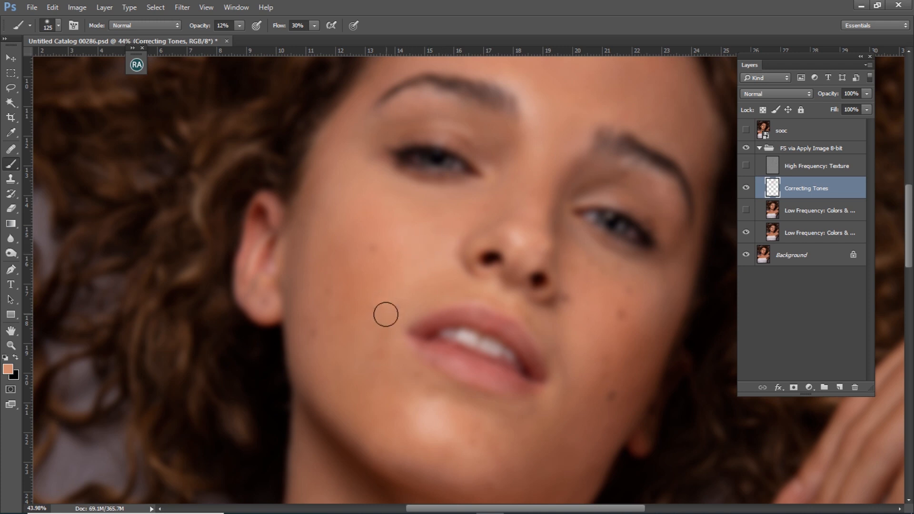
left_click_drag(380, 363, 406, 326)
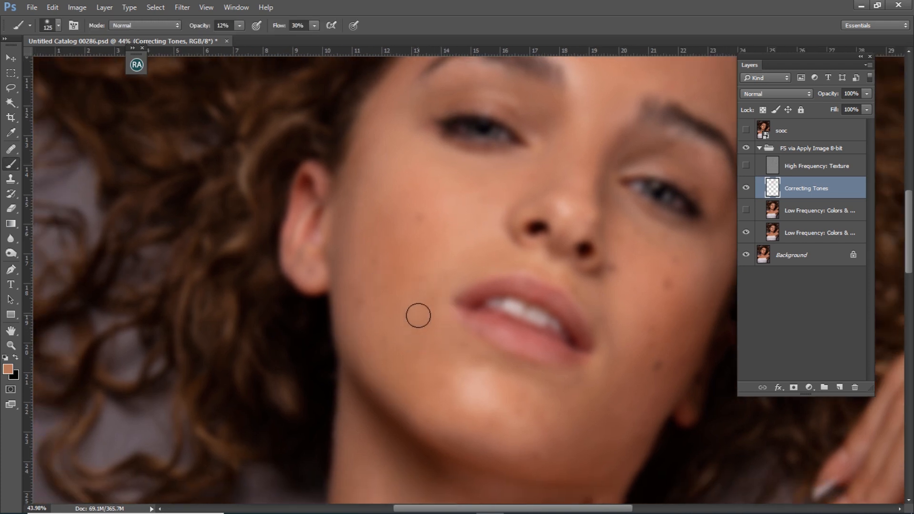
key("bracketright")
left_click_drag(414, 302, 450, 249)
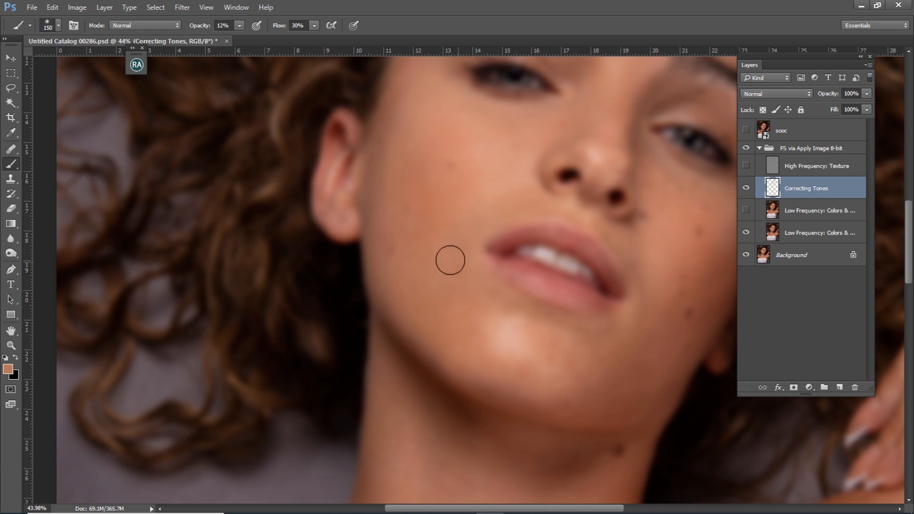
key("bracketright")
key("bracketright")
key("bracketright")
key("bracketleft")
key("bracketleft")
Sample skin tones around the chin and soften its bright highlight with the 175 px brush
left_click(485, 361, "alt")
mouse_move(475, 346)
left_mouse_down()
mouse_move(527, 370)
mouse_move(464, 346)
mouse_move(573, 397)
mouse_move(497, 375)
left_mouse_up()
left_click(522, 337, "alt")
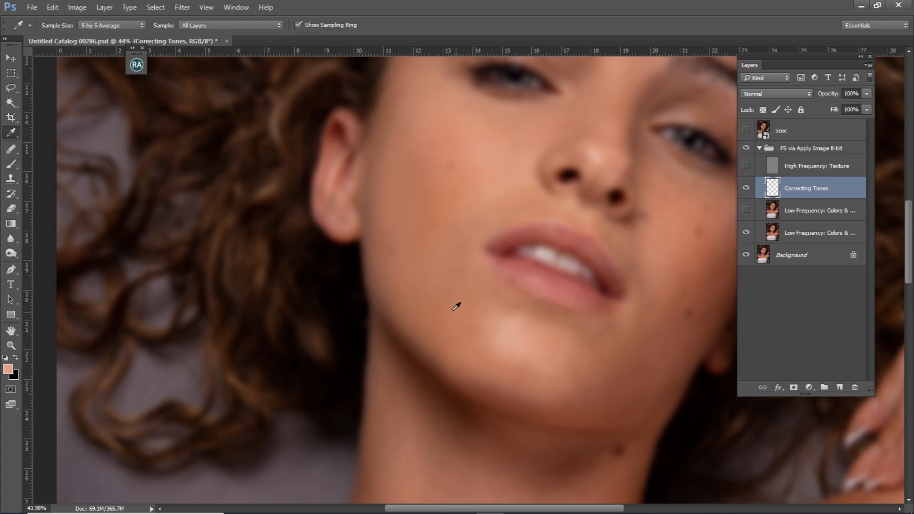
left_click(518, 352, "alt")
left_click(528, 342, "alt")
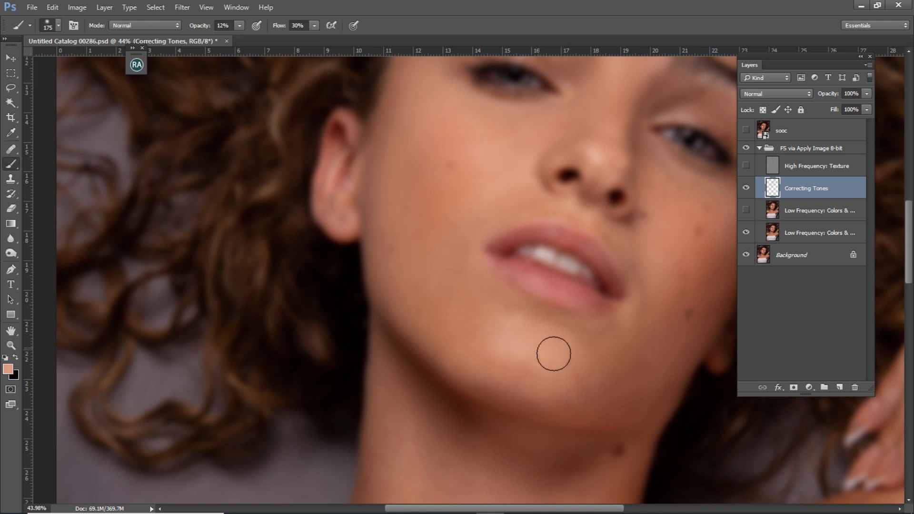
left_click(520, 376, "alt")
Refine the chin's shading with a darker tone sampled beside the mouth, chin skin colour and a pale pink tone
mouse_move(560, 392)
left_mouse_down()
mouse_move(618, 385)
mouse_move(598, 401)
mouse_move(566, 403)
mouse_move(652, 386)
mouse_move(621, 396)
mouse_move(642, 361)
left_mouse_up()
left_click(638, 356, "alt")
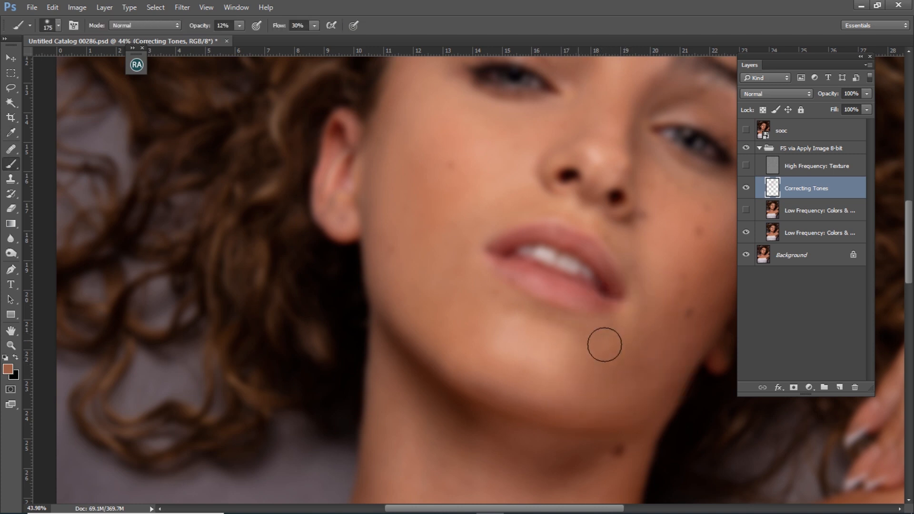
left_click_drag(573, 344, 445, 276)
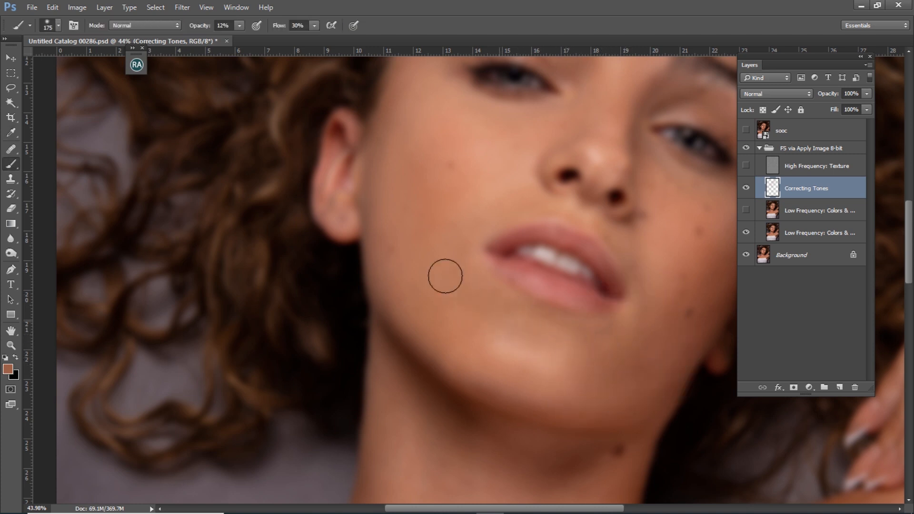
left_click(536, 347, "alt")
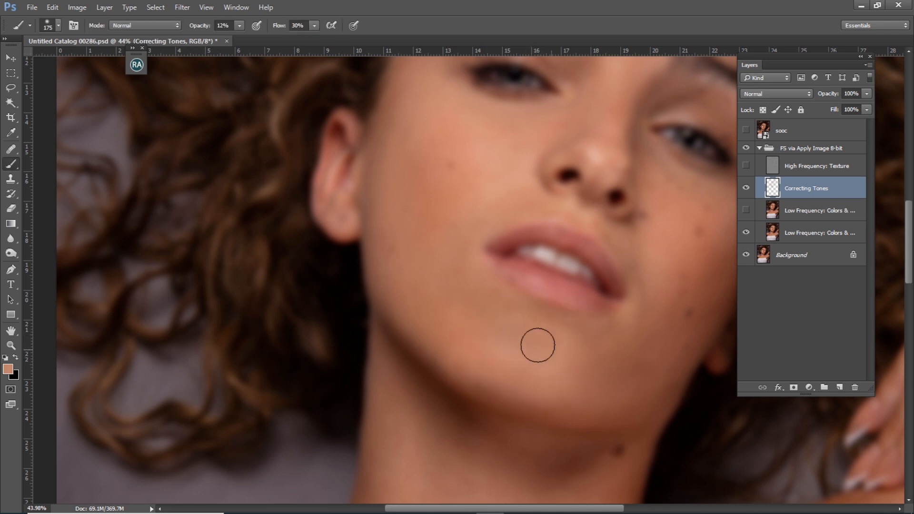
left_click(544, 249, "alt")
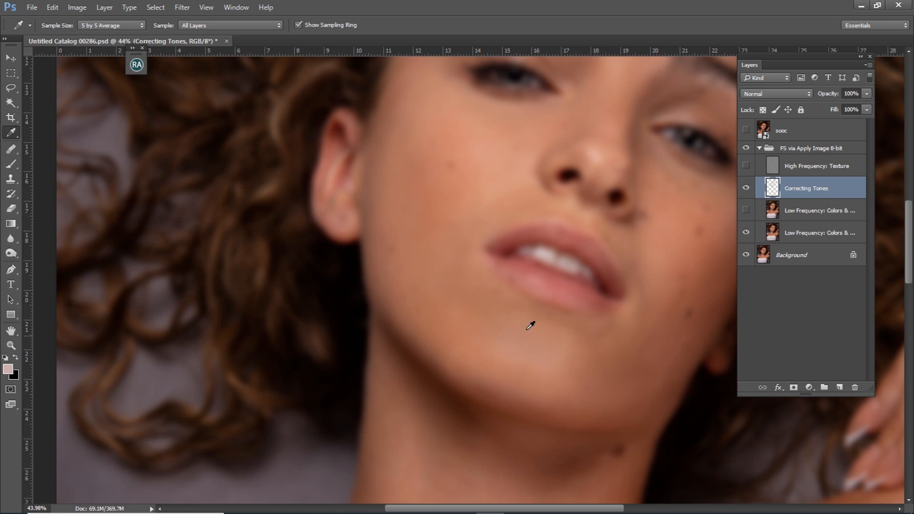
key("b")
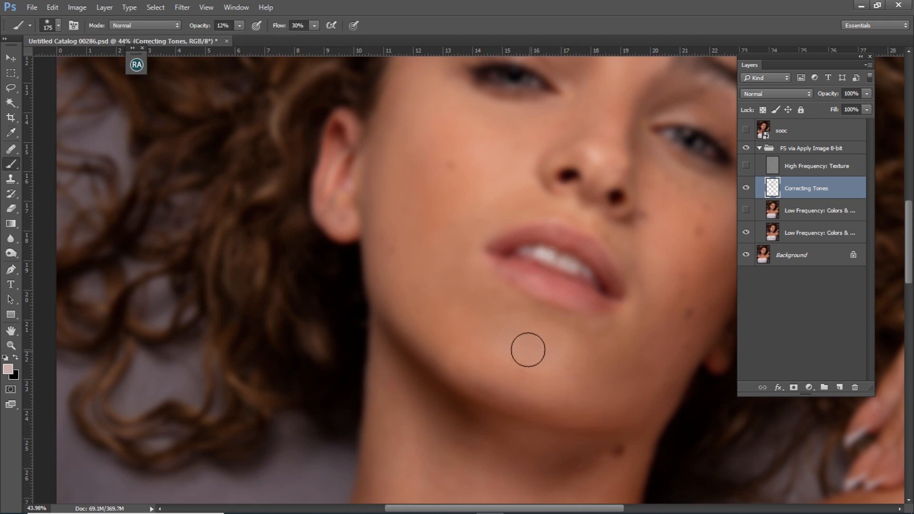
Sample skin tones between the mouth and shaded cheek, and even out that cheek and jaw with the 175 px brush
key("i")
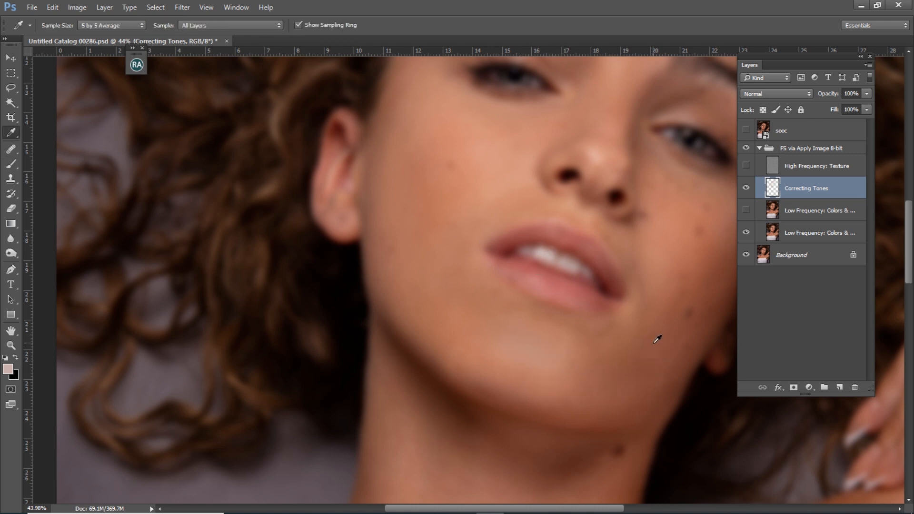
left_click(646, 318)
key("b")
left_click_drag(662, 309, 630, 316)
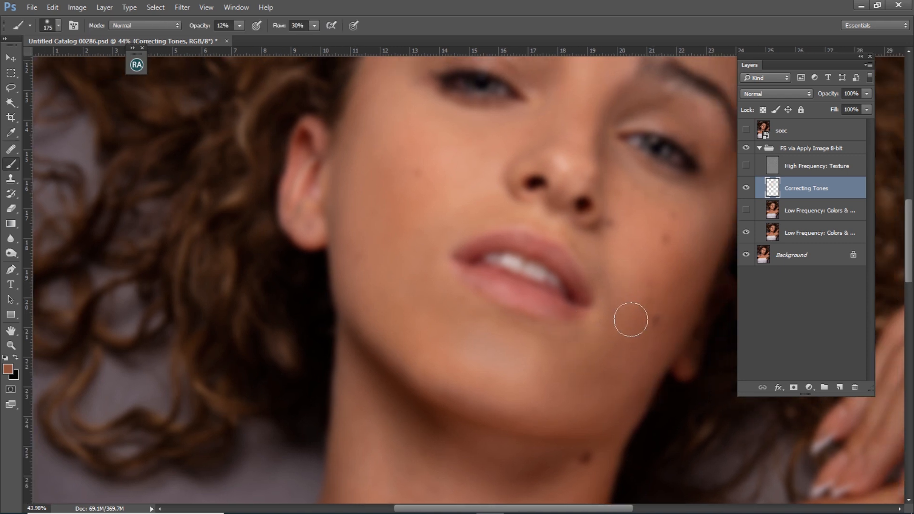
key("i")
left_click(642, 285)
key("b")
left_click_drag(689, 257, 649, 295)
key("i")
left_click(648, 293)
key("b")
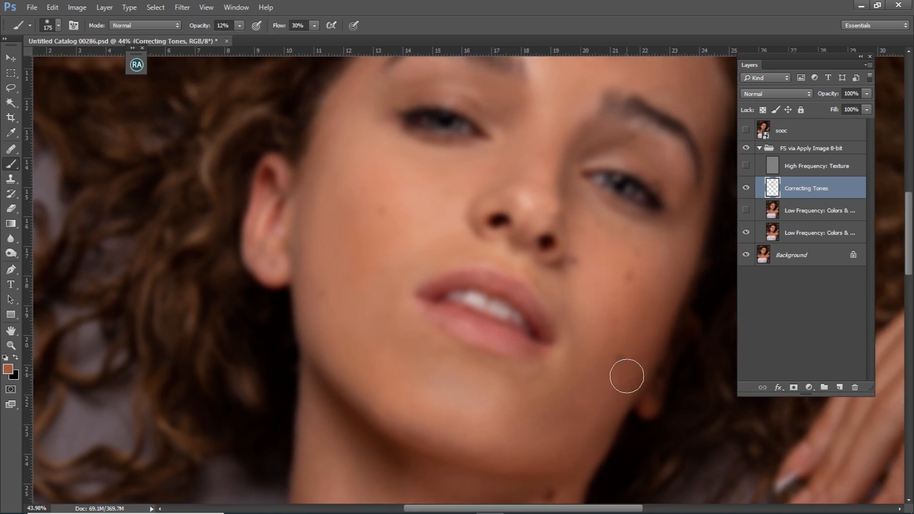
Sample shaded cheek tones beside the mouth and nose, and blend the area under the eye with a 125 px brush
left_click(583, 291, "alt")
left_click(581, 230, "alt")
key("bracketleft")
key("bracketleft")
key("bracketleft")
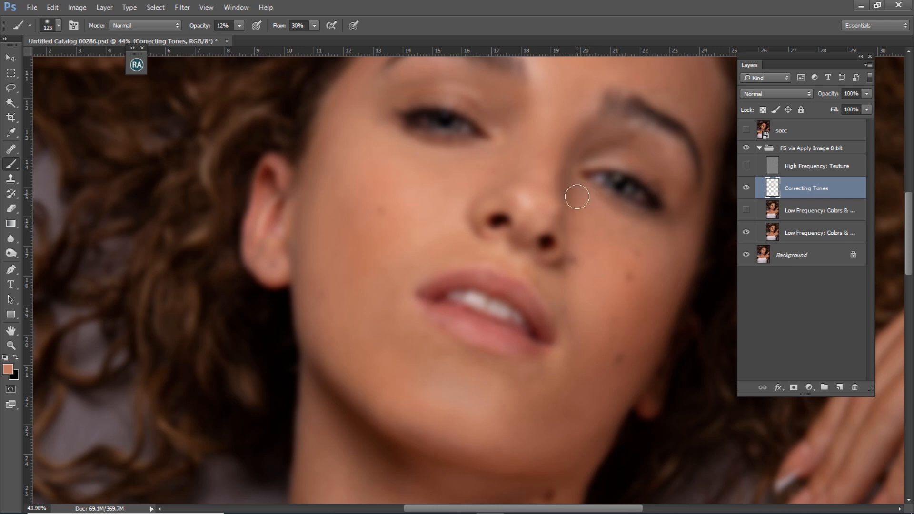
Sample skin tones around both eyebrows and upper eyelids, and soften the lid transitions with the 125 px brush
left_click(668, 131, "alt")
left_click(601, 140, "alt")
scroll(526, 136, "up", 3)
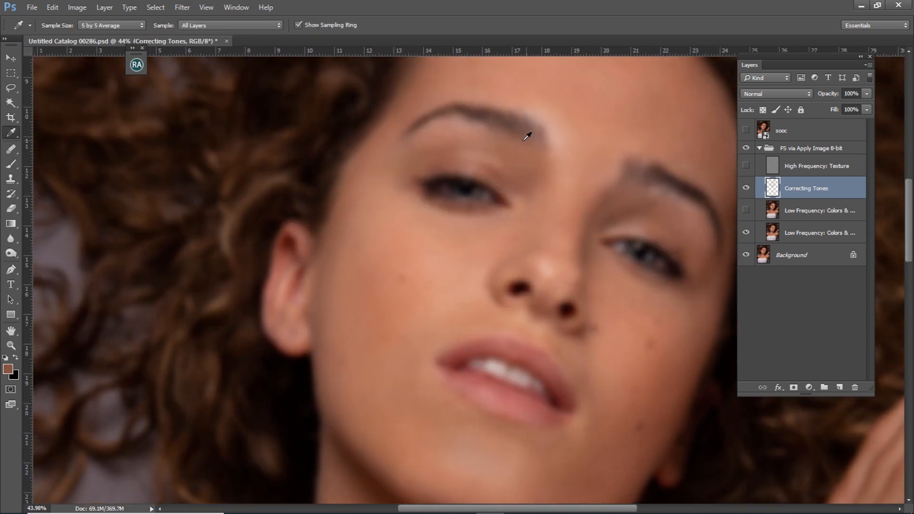
left_click(448, 125, "alt")
left_click(481, 139, "alt")
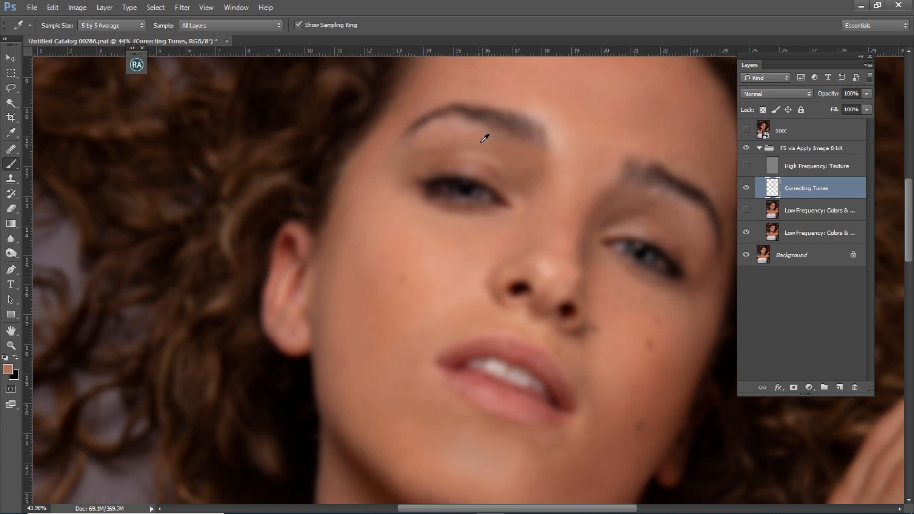
left_click(490, 153, "alt")
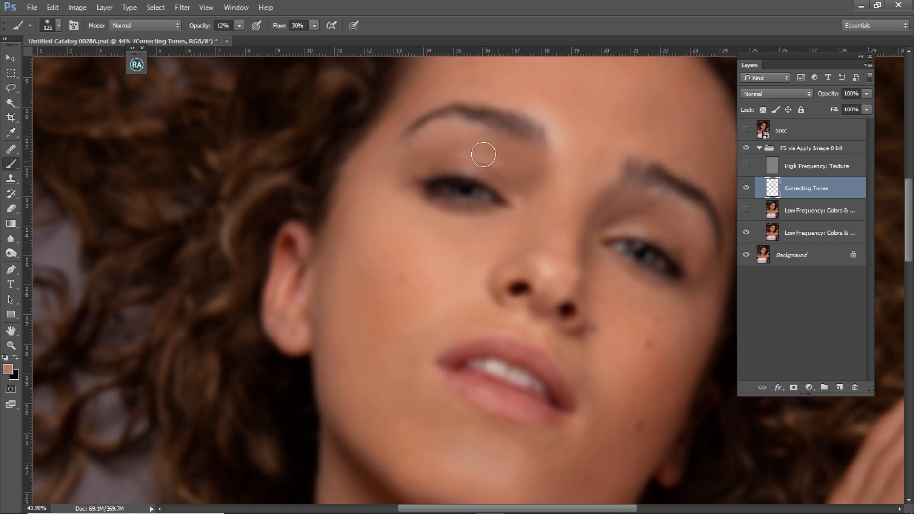
left_click(541, 157, "alt")
left_click(614, 197, "alt")
left_click(624, 199, "alt")
Sample skin tones beside the mouth and along the jaw, and smooth the mouth and chin area at 125 px
scroll(595, 195, "down", 4)
left_click(552, 362, "alt")
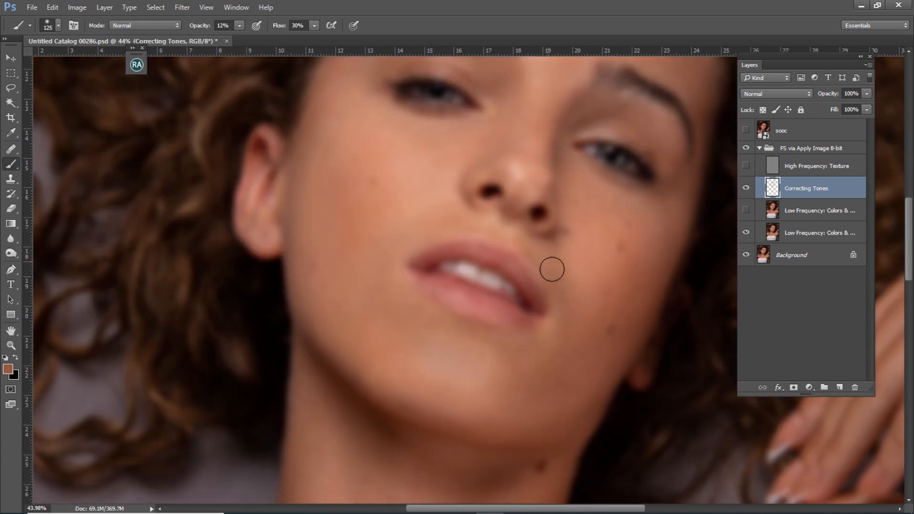
left_click(585, 250, "alt")
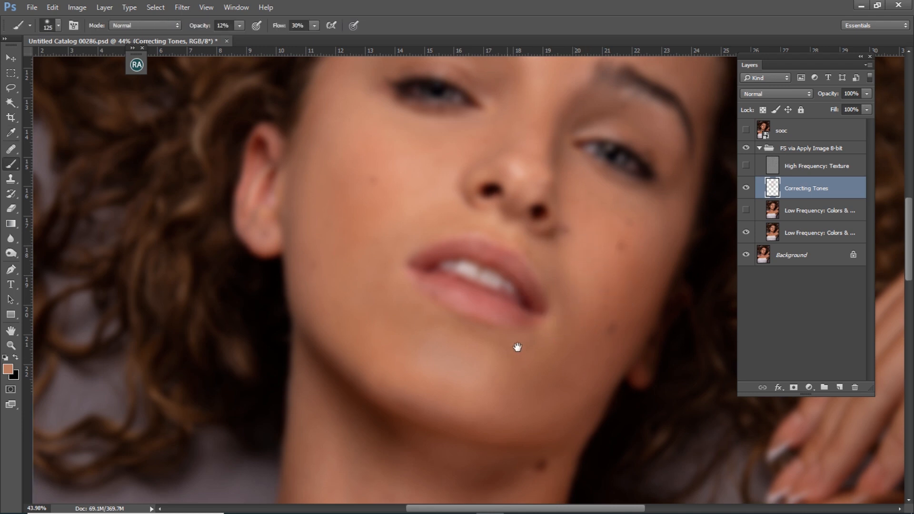
left_click_drag(508, 355, 557, 292)
left_click(421, 299, "alt")
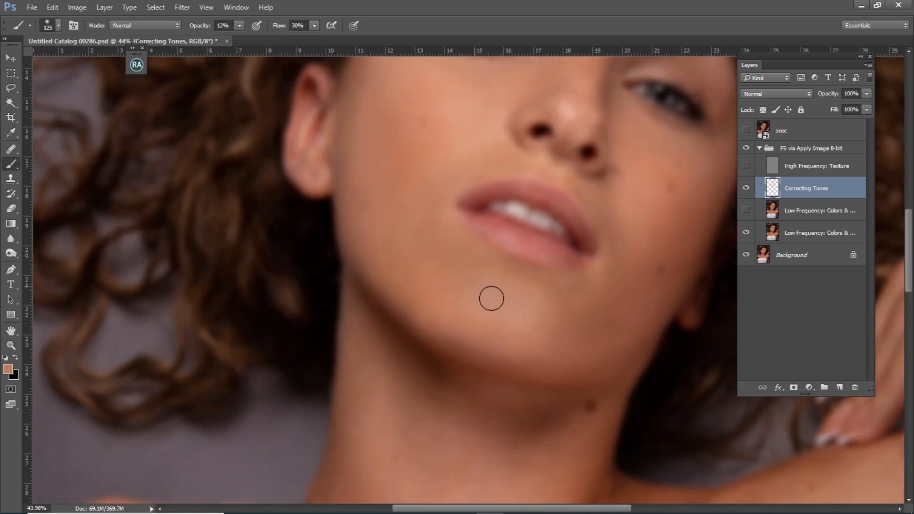
Even out the skin on the raised arm's shoulder and upper chest, enlarging the brush to 500 px
key("ctrl+minus")
key("ctrl+minus")
key("ctrl+minus")
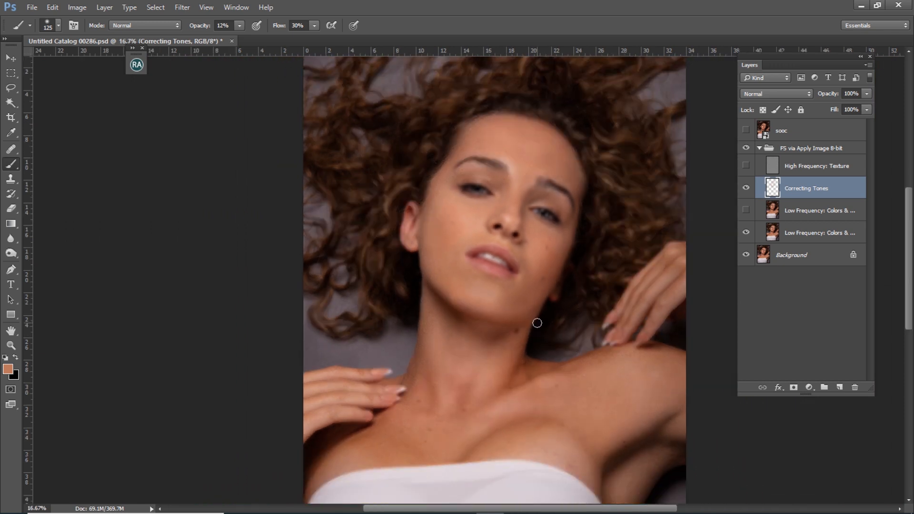
left_click_drag(537, 323, 551, 316)
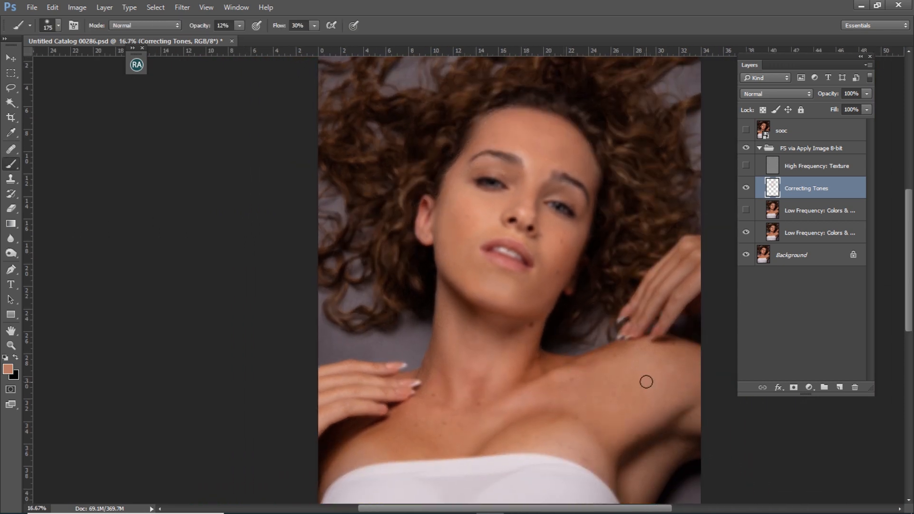
key("]")
mouse_move(651, 375)
left_mouse_down()
mouse_move(594, 385)
mouse_move(647, 364)
left_mouse_up()
key("]")
mouse_move(578, 388)
left_mouse_down()
mouse_move(499, 414)
mouse_move(470, 437)
mouse_move(444, 429)
mouse_move(544, 402)
mouse_move(548, 435)
mouse_move(536, 433)
mouse_move(564, 441)
mouse_move(630, 400)
mouse_move(623, 429)
left_mouse_up()
key("]")
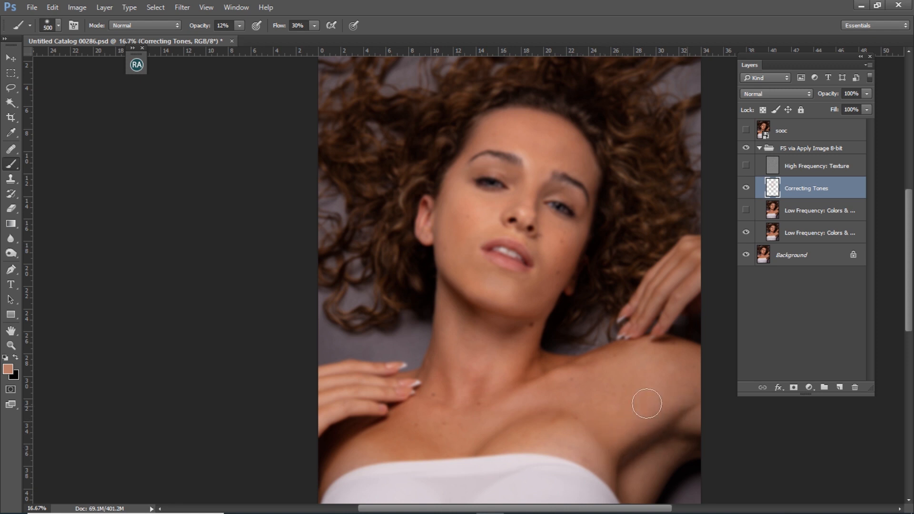
Reduce the brush to 300 px, sample neck tones below the jaw and blend the shading across the neck
key("[")
key("[")
left_click_drag(460, 373, 480, 373)
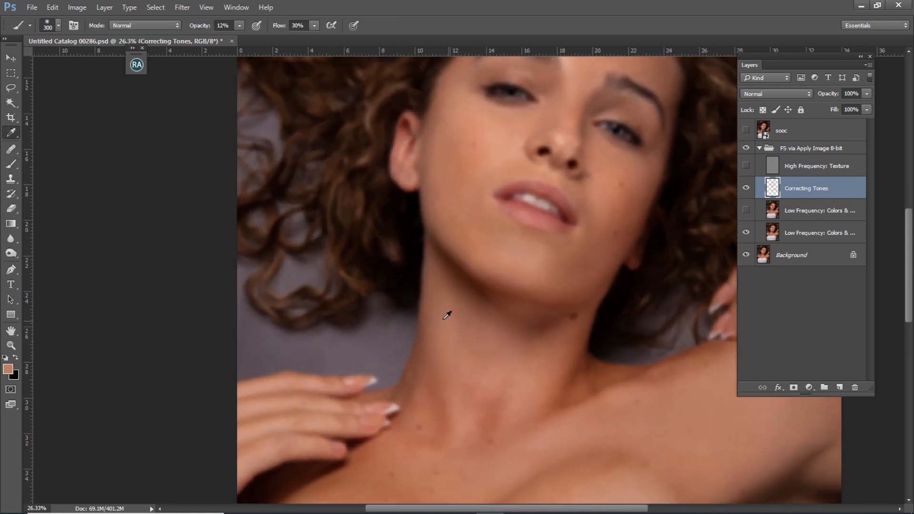
left_click(556, 339, "alt")
mouse_move(552, 338)
left_mouse_down()
mouse_move(496, 329)
mouse_move(465, 381)
mouse_move(471, 348)
mouse_move(448, 350)
left_mouse_up()
left_click(464, 337, "alt")
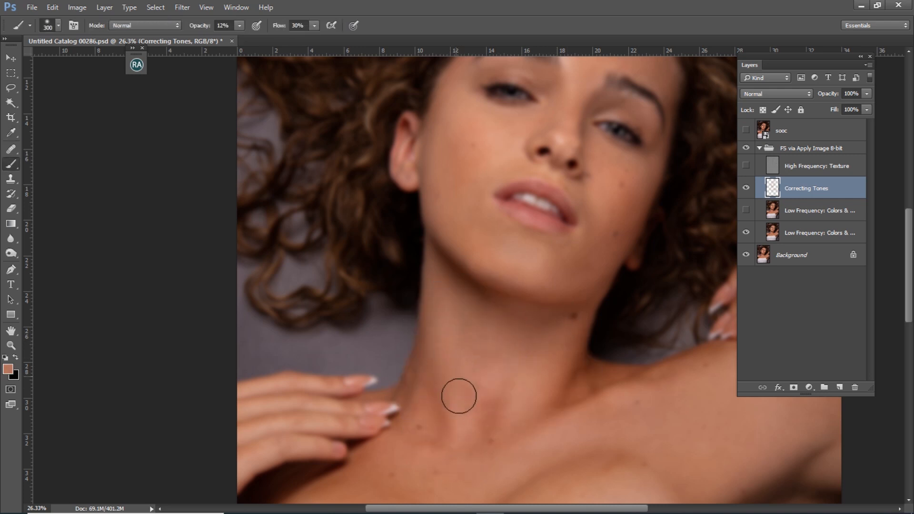
Resample tones from the collarbone and both sides of the neck, and smooth the lower neck with the 300 px brush
left_click_drag(526, 410, 553, 357)
left_click(603, 370, "alt")
key("bracketleft")
key("bracketright")
key("bracketright")
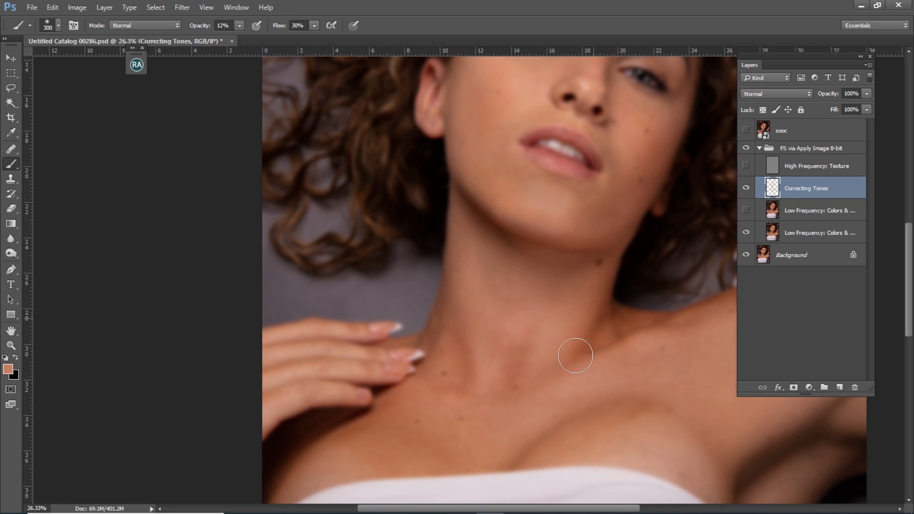
left_click(543, 332, "alt")
left_click(487, 314, "alt")
left_click_drag(484, 351, 468, 335)
left_click(459, 326, "alt")
left_click(595, 326, "alt")
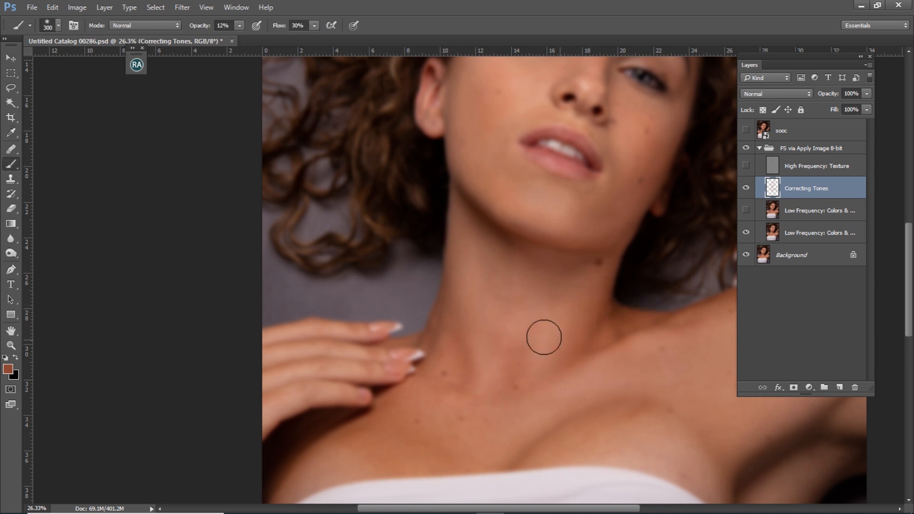
left_click(490, 279, "alt")
Sample upper chest tones below the hand and blend the skin above the white top with a 175 to 300 px brush
left_click_drag(460, 366, 535, 250)
left_click(410, 346, "alt")
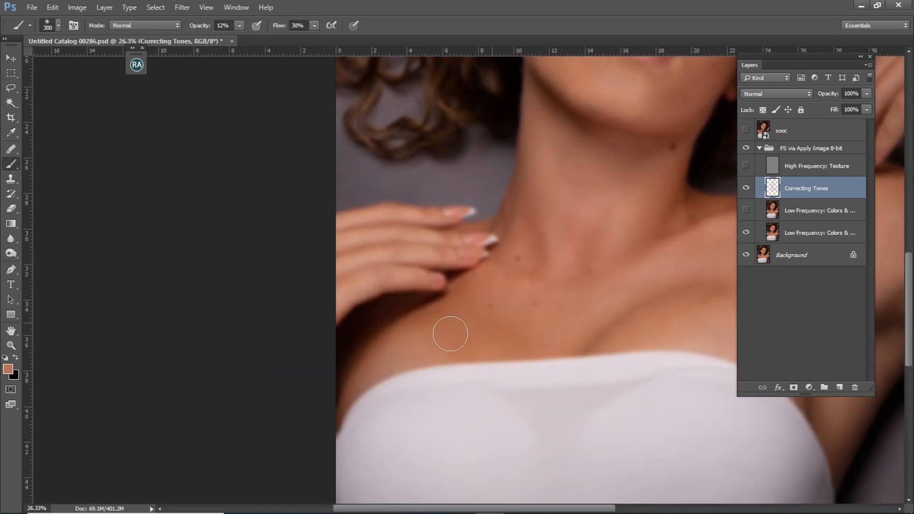
left_click(414, 343, "alt")
left_click_drag(521, 319, 483, 308)
left_click(576, 316, "alt")
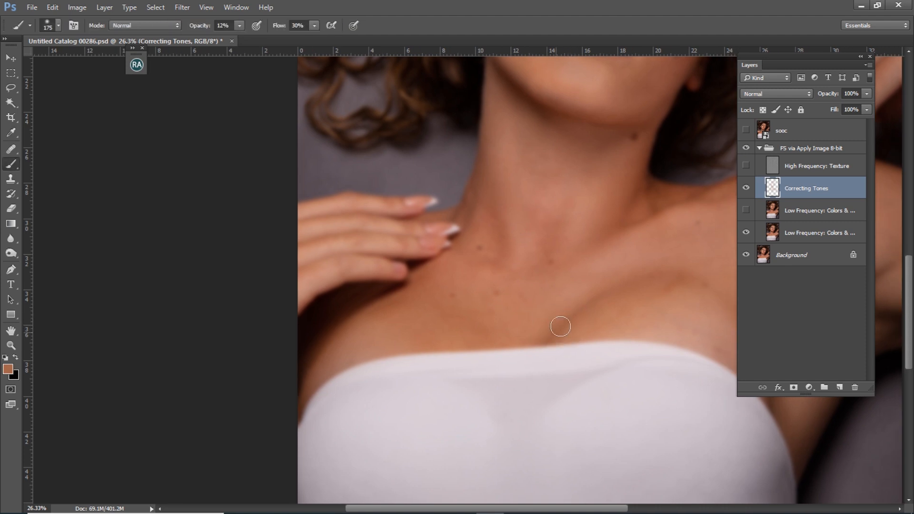
key("bracketright")
key("bracketright")
key("bracketright")
mouse_move(487, 333)
left_mouse_down()
mouse_move(442, 314)
mouse_move(467, 323)
mouse_move(509, 315)
left_mouse_up()
Sample tones from the chest's centre, its lit side and the underarm, and even out these areas at 300 px
key("alt")
key("h")
left_click(534, 296)
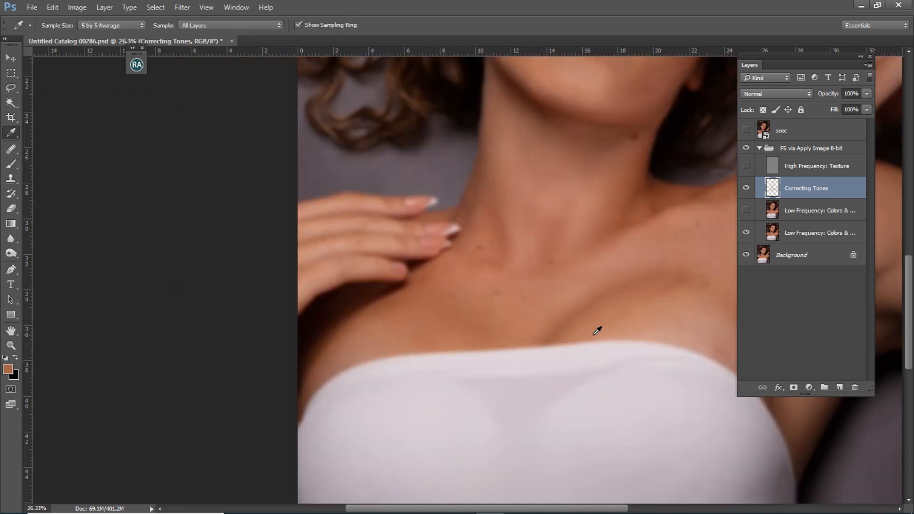
left_click(666, 328)
left_click_drag(686, 318, 576, 327)
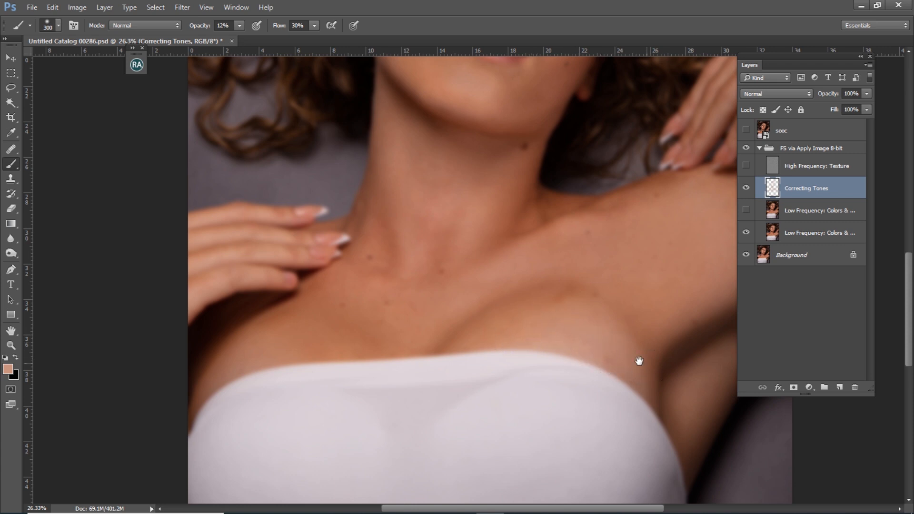
left_click_drag(650, 364, 580, 365)
left_click(624, 385, "alt")
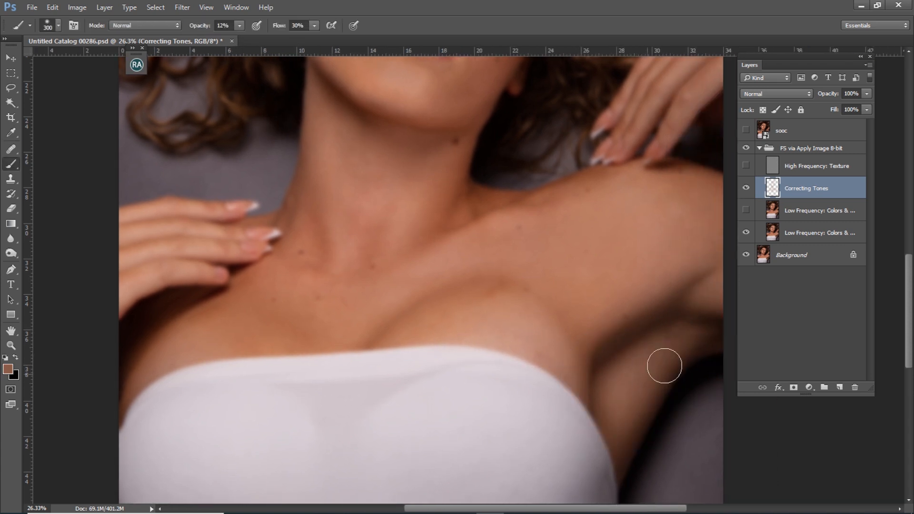
left_click_drag(675, 342, 611, 329)
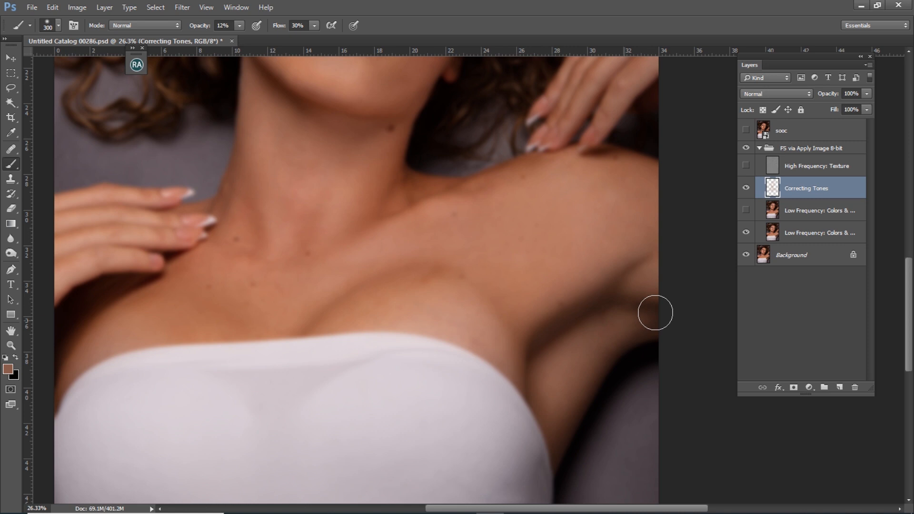
Return to the face and sample the lit cheek's skin tone
left_click_drag(512, 288, 540, 380)
left_click_drag(464, 176, 536, 280)
left_click_drag(492, 215, 532, 309)
left_click(424, 274, "alt")
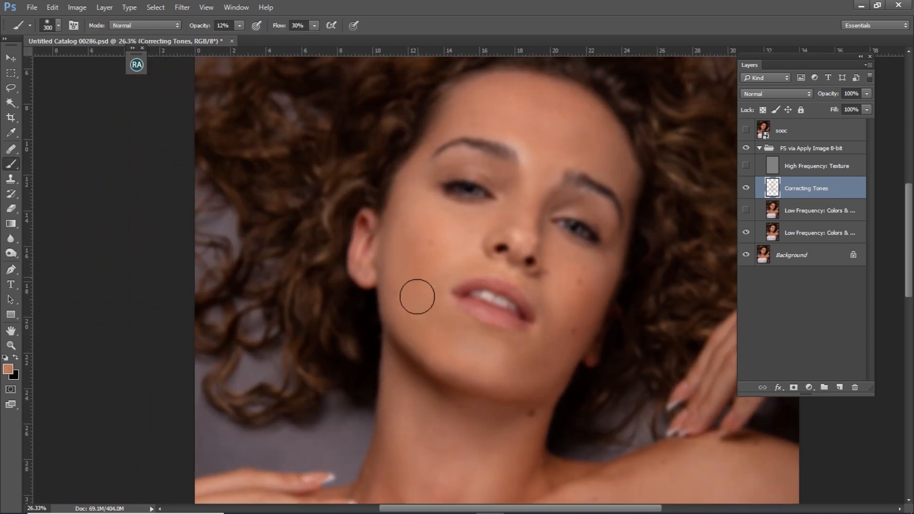
Show the High Frequency: Texture layer and the upper Low Frequency layer, toggling Correcting Tones to compare its effect
left_click(746, 165)
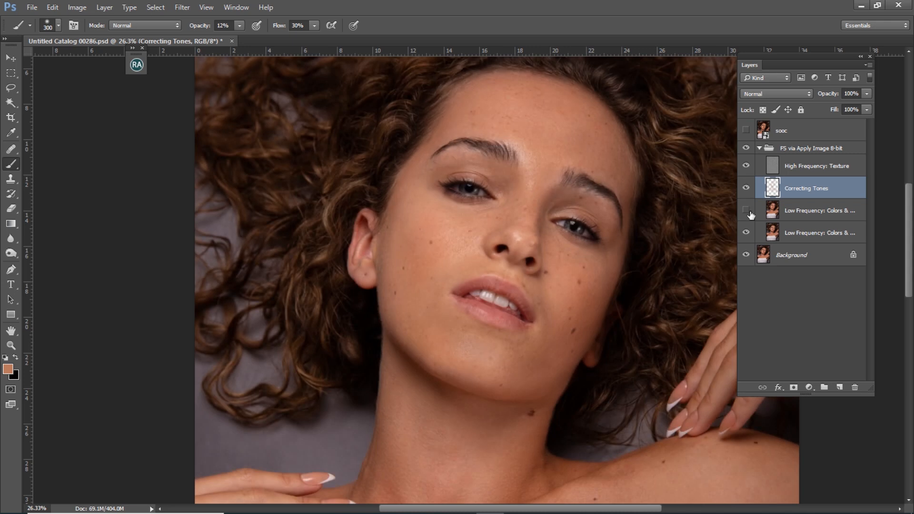
left_click(746, 189)
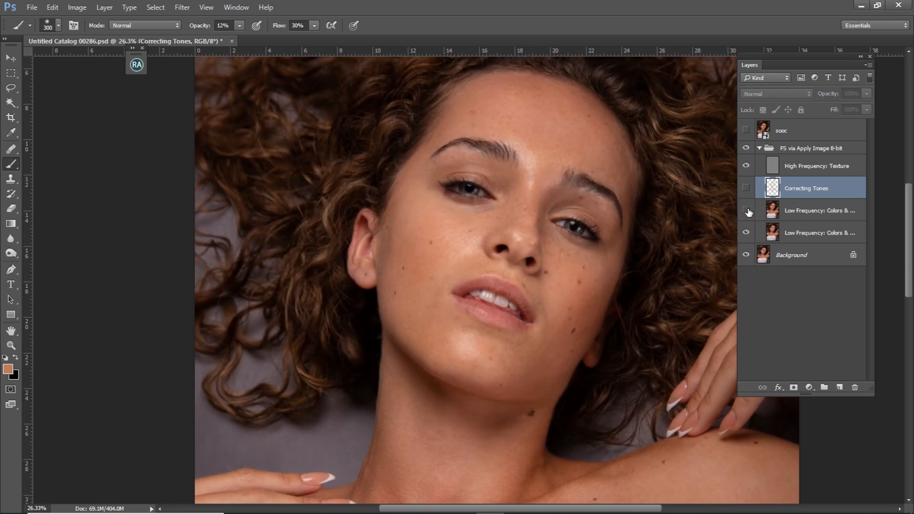
left_click(745, 188)
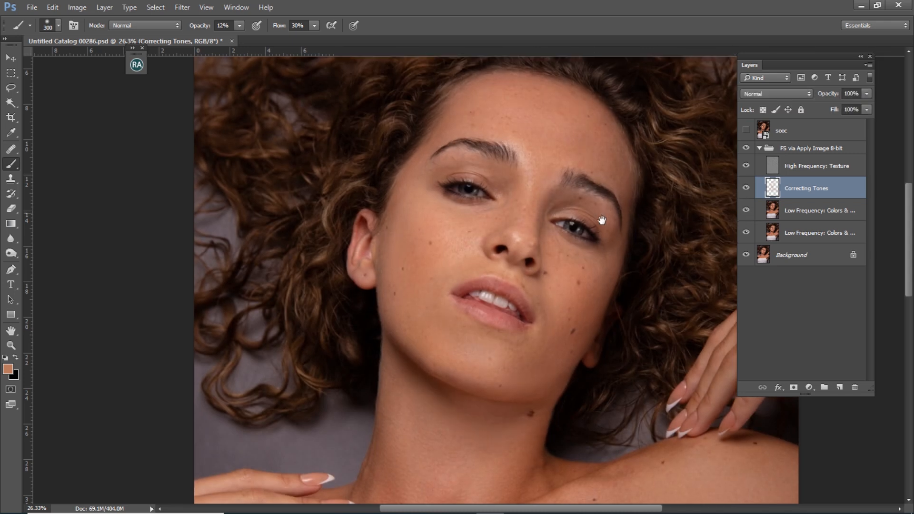
Compare the whole retouched portrait with the sooc layer, and with the collapsed FS via Apply Image 8-bit group hidden
left_click_drag(614, 208, 600, 239)
left_click(742, 137)
left_click(741, 137)
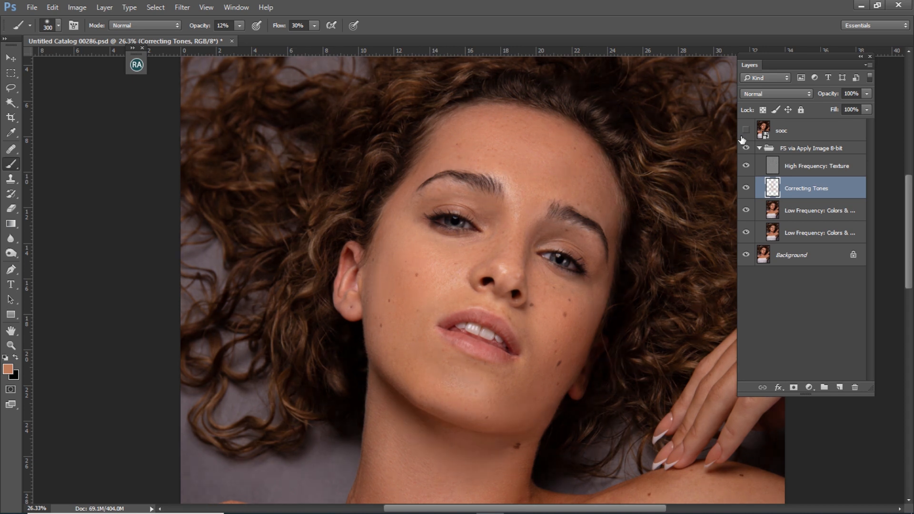
key("ctrl+0")
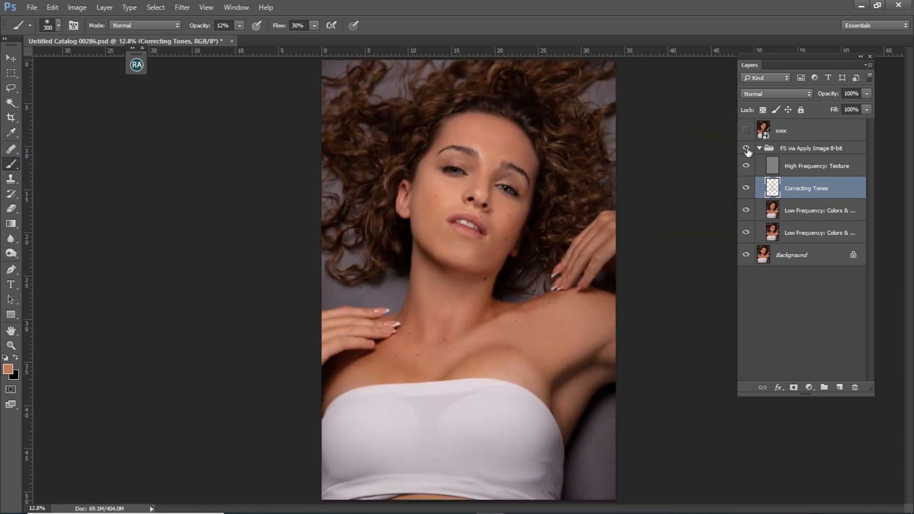
left_click(760, 149)
left_click(745, 148)
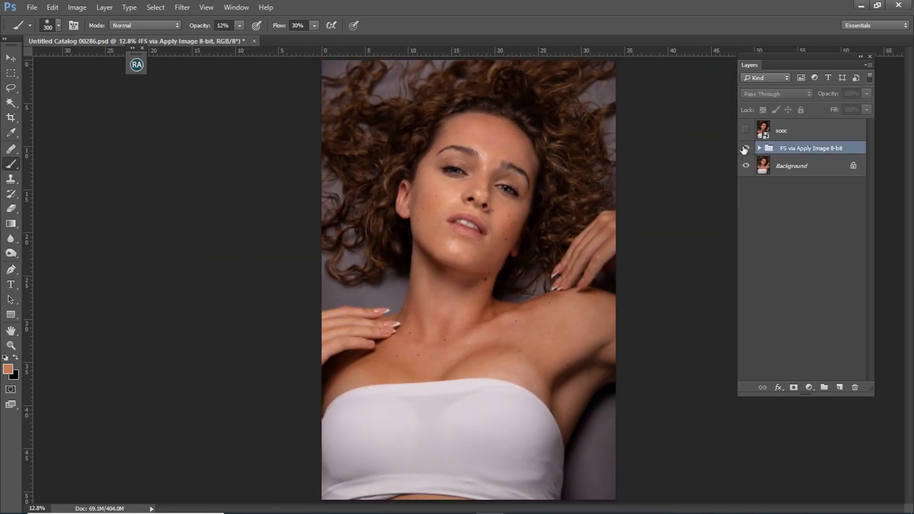
left_click(745, 149)
left_click(745, 148)
left_click(745, 148)
Examine the face up close with the FS via Apply Image 8-bit group hidden and shown
key("z")
left_click(528, 231)
key("b")
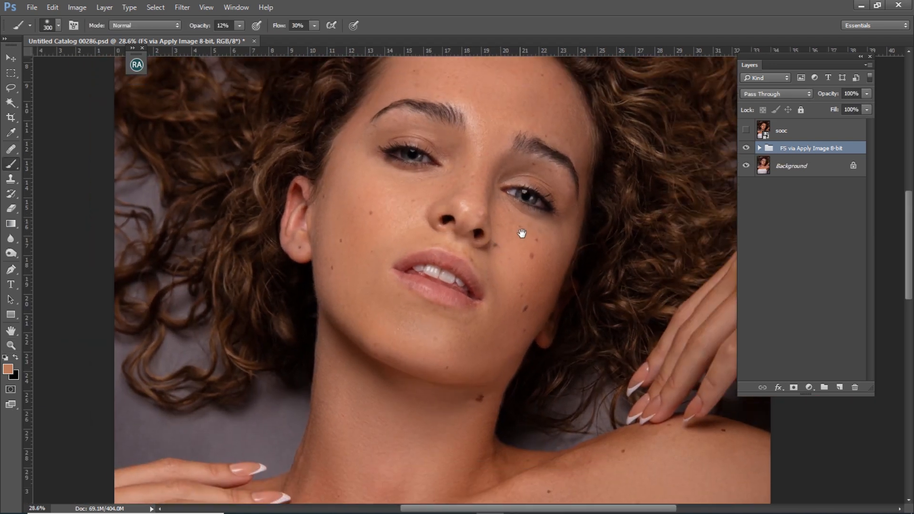
left_click(745, 149)
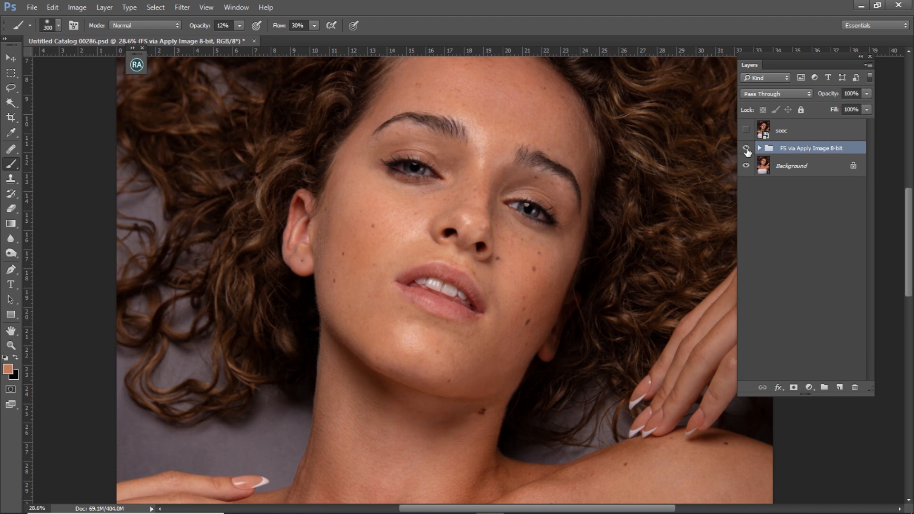
left_click(745, 149)
left_click(746, 149)
left_click(746, 148)
Expand the FS group and lower the Correcting Tones layer's opacity to 46%
left_click(759, 148)
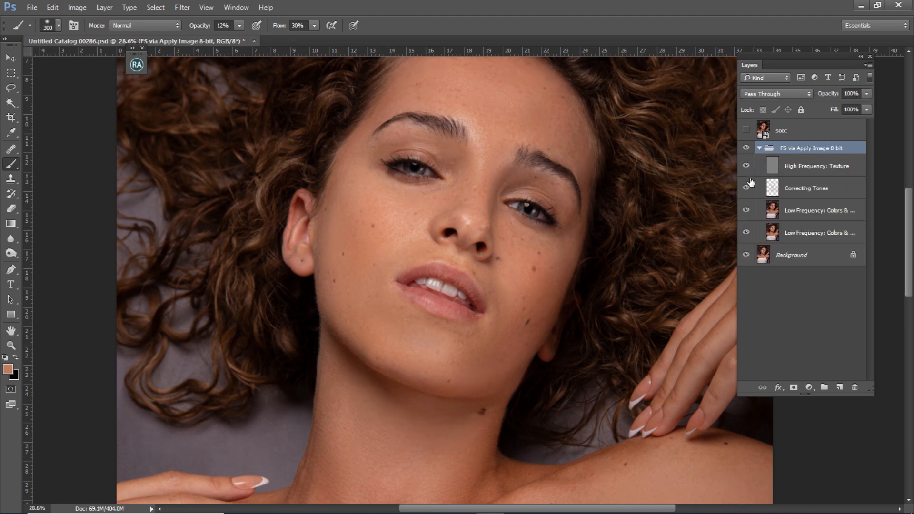
left_click(746, 189)
left_click(760, 190)
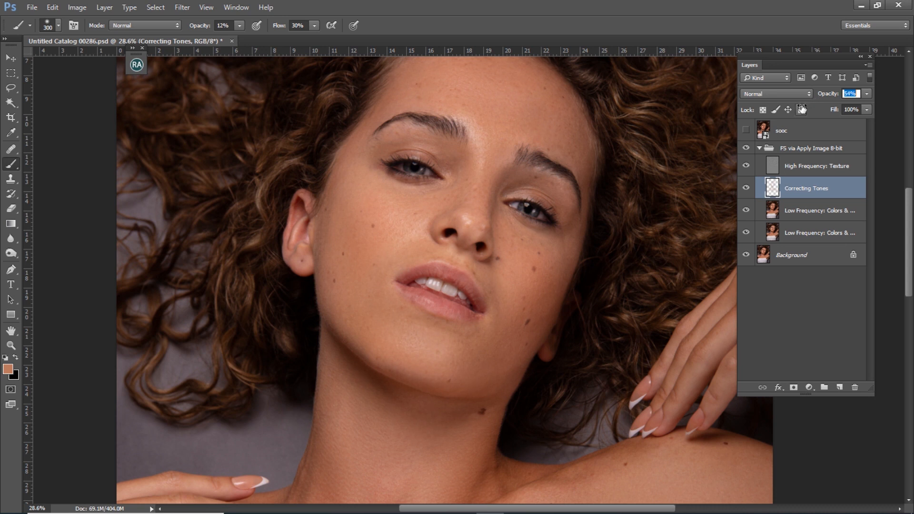
type("46")
key("Return")
Collapse the FS group and compare the softened retouch with the group hidden and with the sooc layer shown
left_click(759, 149)
left_click(746, 148)
left_click(746, 148)
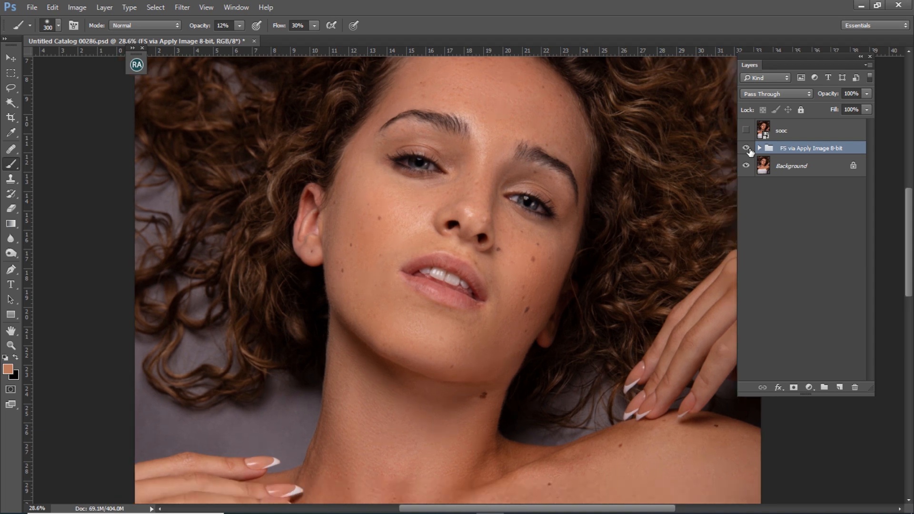
key("ctrl+0")
left_click(745, 131)
left_click(745, 131)
Compare the retouched face up close with the original by toggling the sooc layer's visibility
key("z")
left_click_drag(505, 173, 548, 214)
key("b")
mouse_move(621, 238)
left_mouse_down()
mouse_move(567, 232)
mouse_move(578, 224)
left_mouse_up()
left_click(745, 131)
left_click(745, 131)
left_click(745, 132)
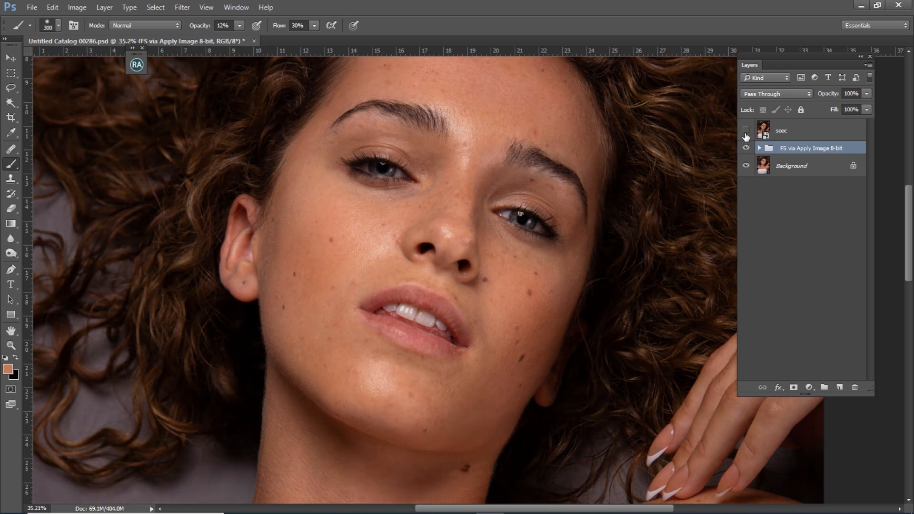